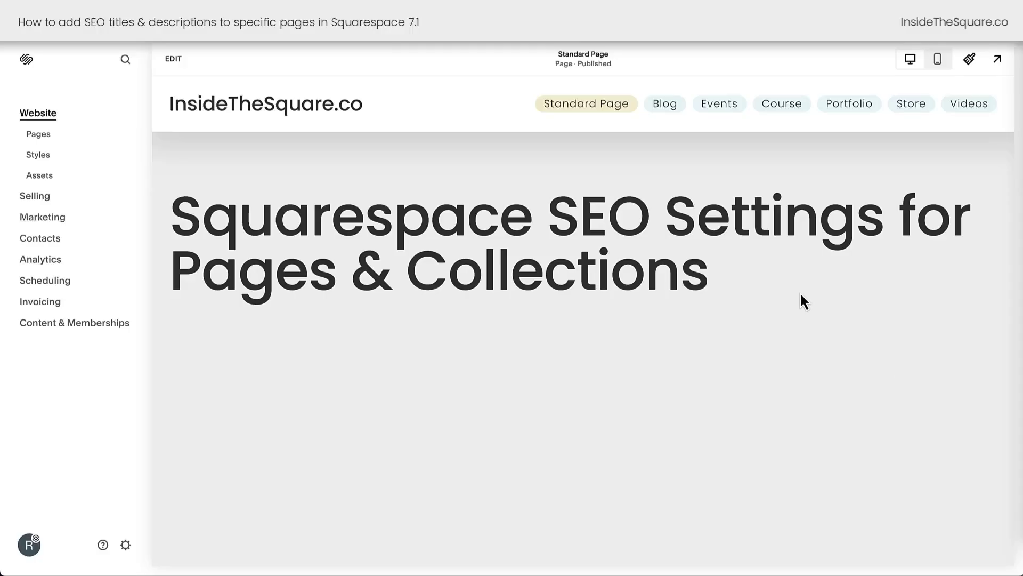
Review the Standard Page's SEO settings: title 'General 1' and an empty description.
{"action": "left_click", "coordinate": [47, 142]}
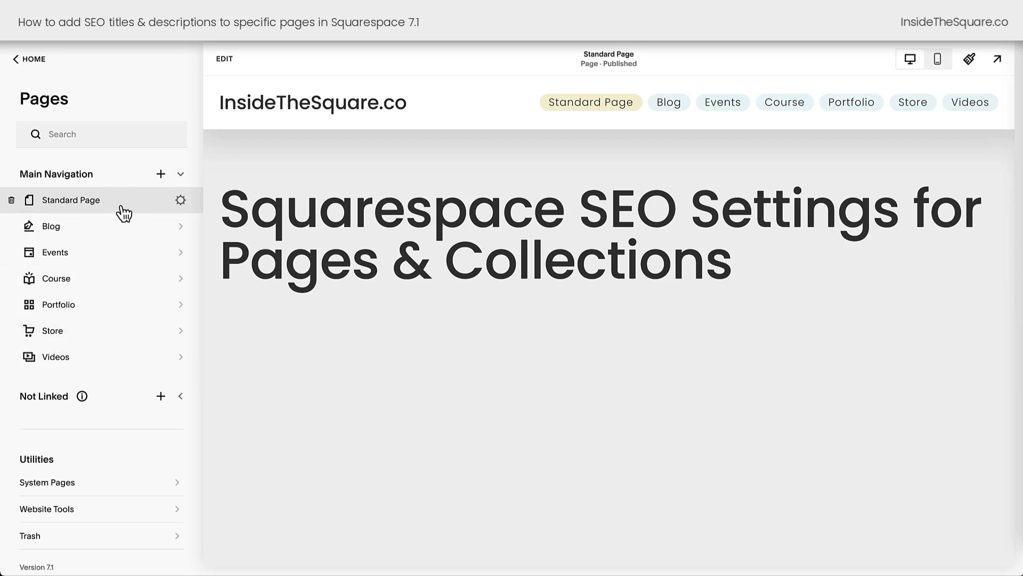
{"action": "left_click", "coordinate": [181, 201]}
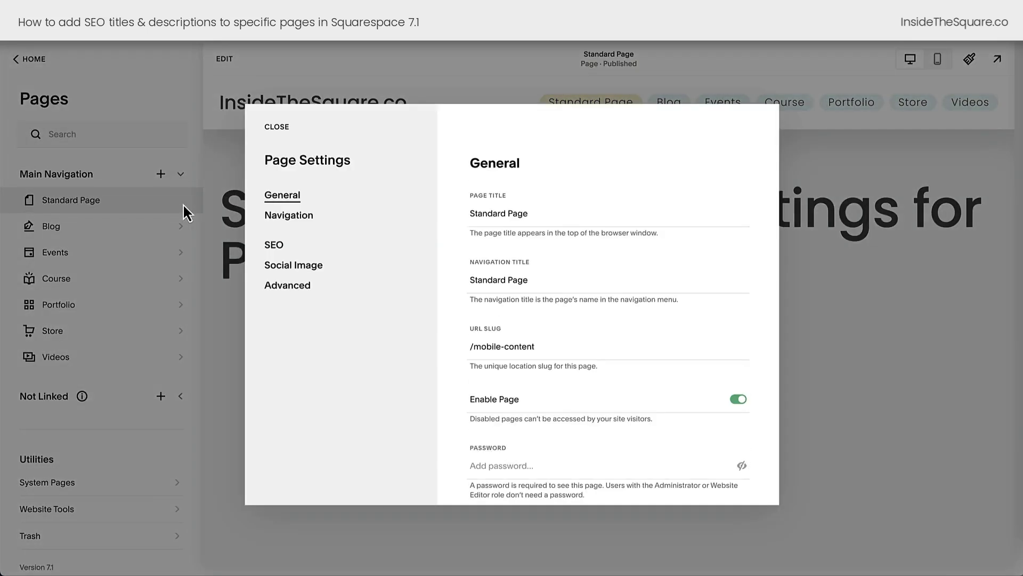
{"action": "left_click", "coordinate": [283, 247]}
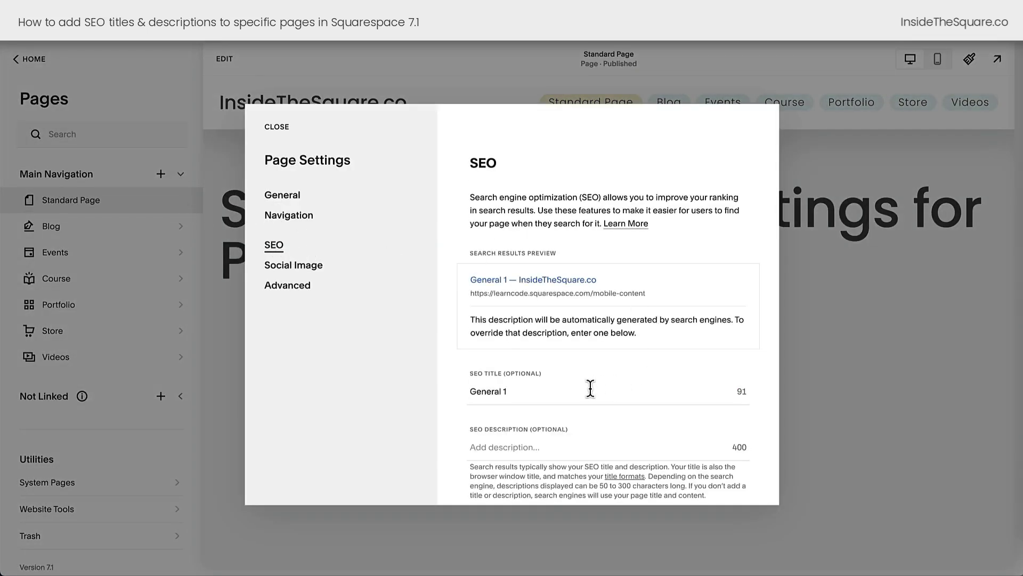
{"action": "scroll", "coordinate": [589, 389], "scroll_direction": "down", "scroll_amount": 1}
{"action": "left_click", "coordinate": [541, 330]}
{"action": "left_click", "coordinate": [563, 387]}
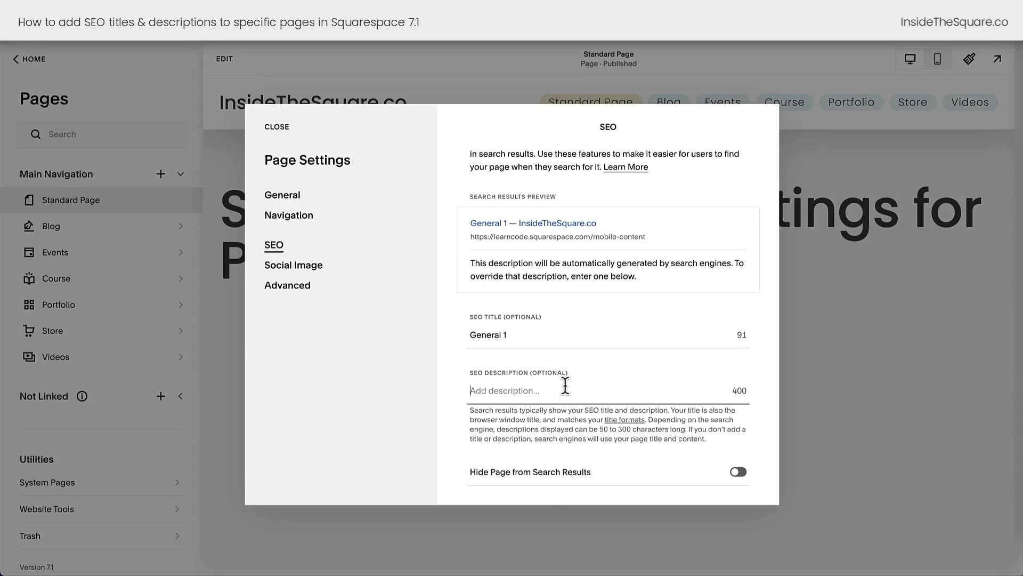
{"action": "left_click", "coordinate": [276, 128]}
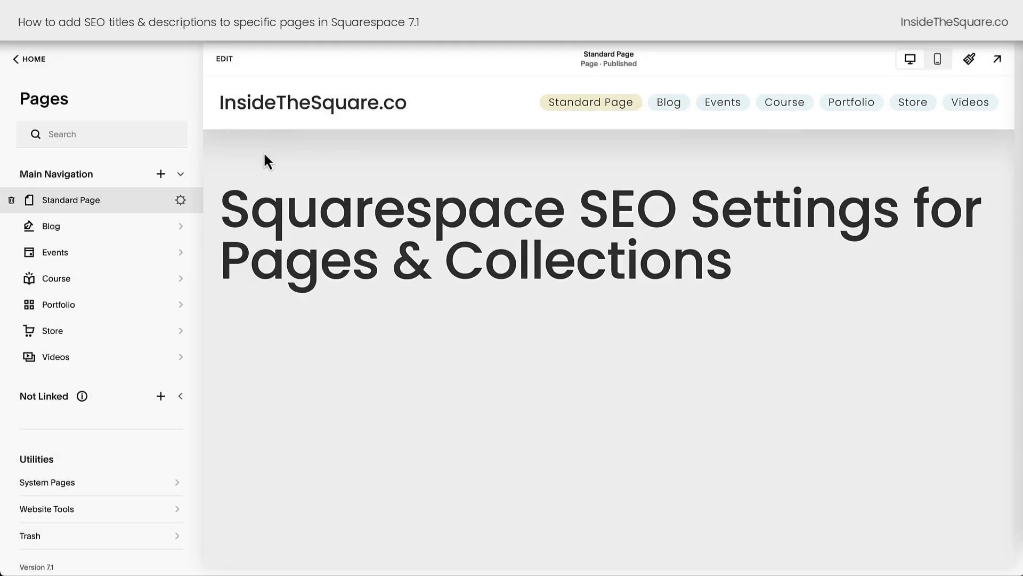
Reopen the Standard Page's SEO settings to recheck the empty description field.
{"action": "left_click", "coordinate": [182, 202]}
{"action": "left_click", "coordinate": [276, 247]}
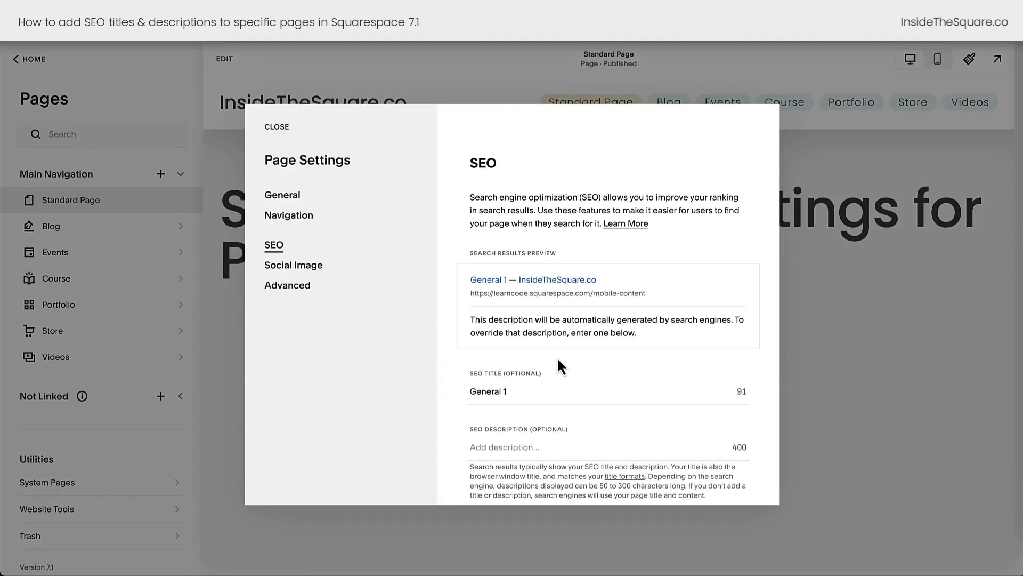
{"action": "scroll", "coordinate": [557, 357], "scroll_direction": "down", "scroll_amount": 1}
{"action": "left_click", "coordinate": [619, 393]}
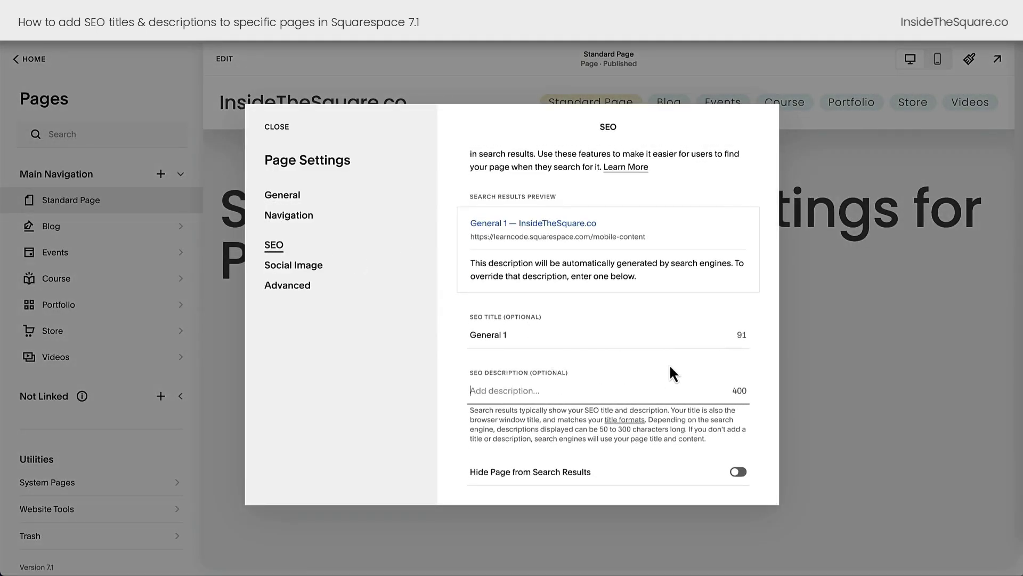
{"action": "left_click", "coordinate": [276, 128]}
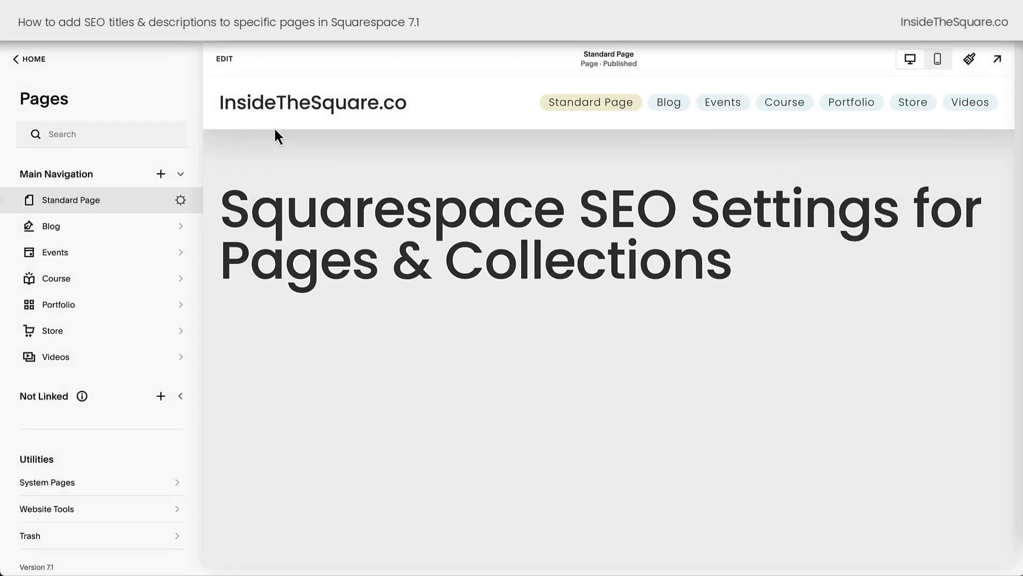
Check the Blog's SEO title 'Blog 1' and empty description, then list its posts.
{"action": "left_click", "coordinate": [181, 227]}
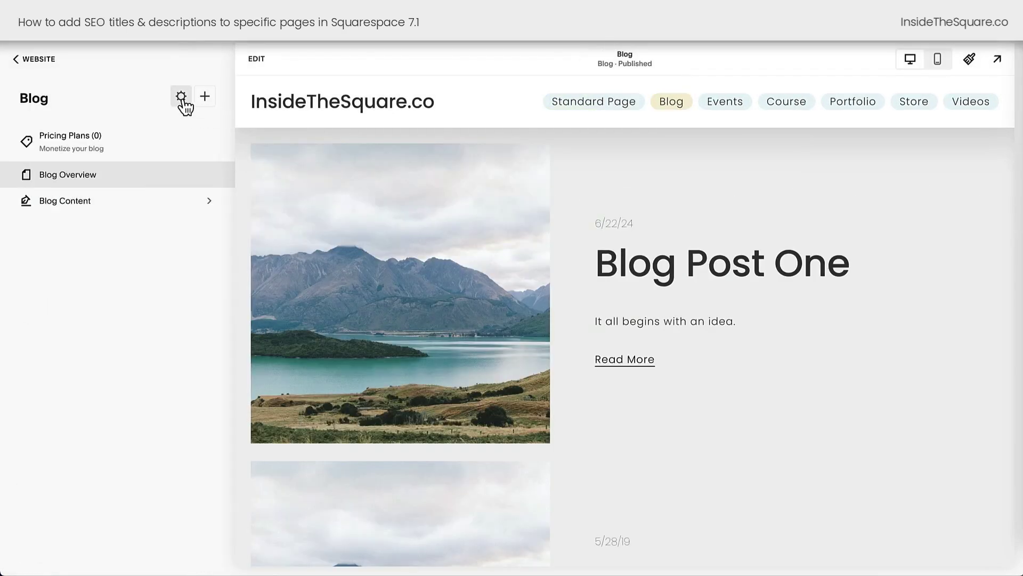
{"action": "left_click", "coordinate": [181, 97]}
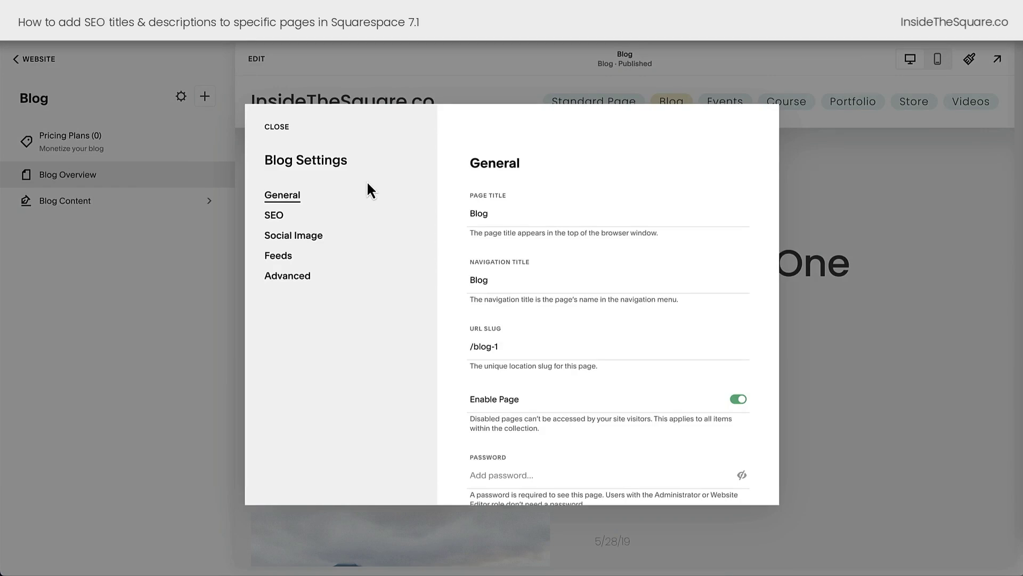
{"action": "left_click", "coordinate": [276, 219]}
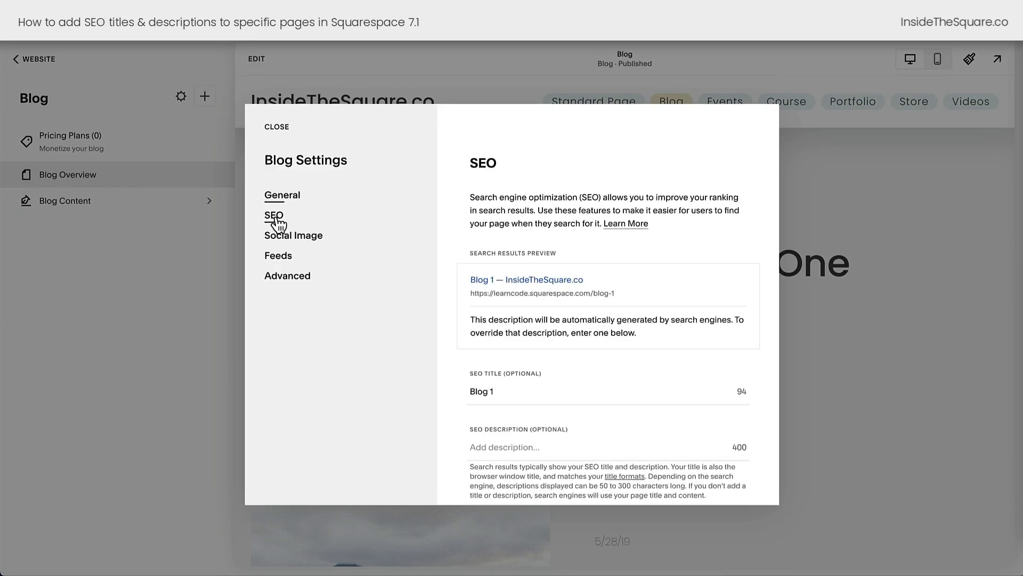
{"action": "scroll", "coordinate": [615, 376], "scroll_direction": "down", "scroll_amount": 1}
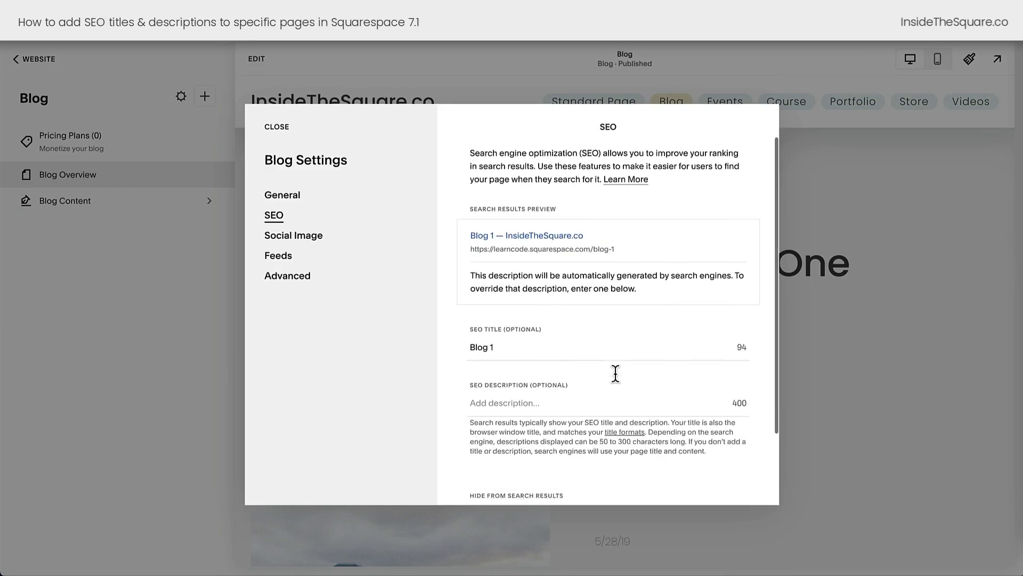
{"action": "left_click", "coordinate": [539, 338]}
{"action": "left_click", "coordinate": [561, 392]}
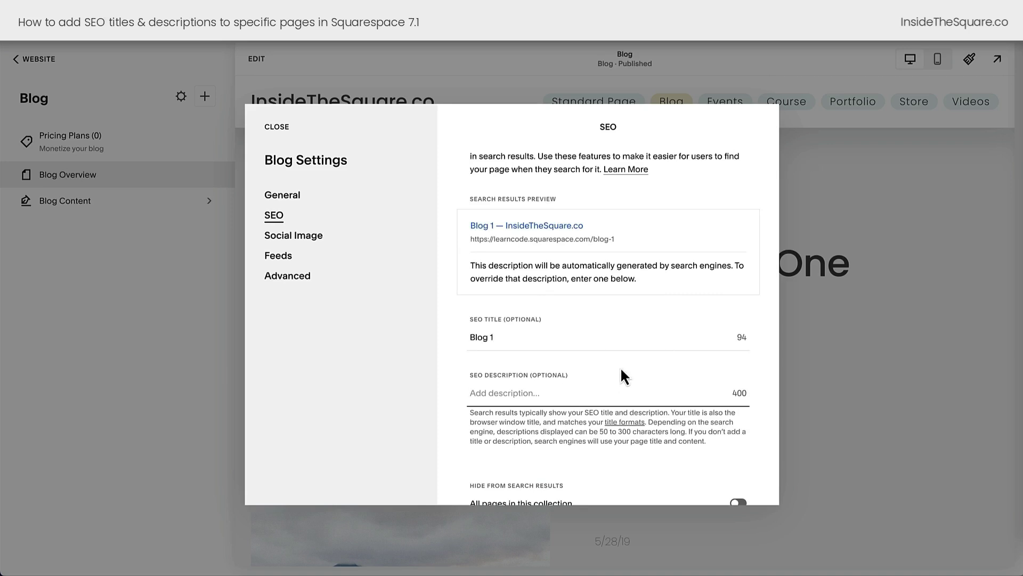
{"action": "left_click", "coordinate": [275, 128]}
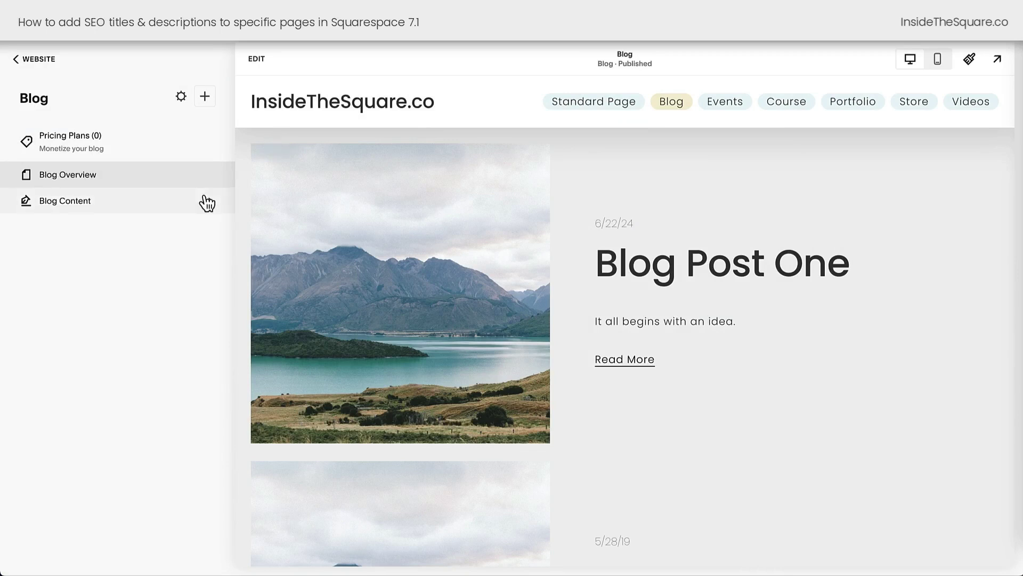
{"action": "left_click", "coordinate": [178, 210]}
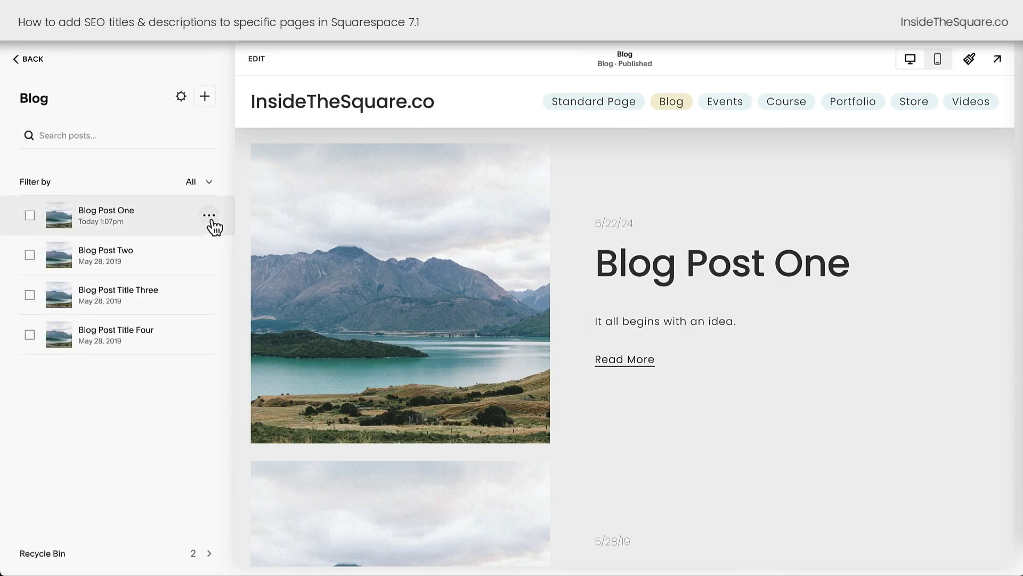
Inspect Blog Post One's SEO settings, then recheck the Blog collection's SEO settings.
{"action": "left_click", "coordinate": [211, 221]}
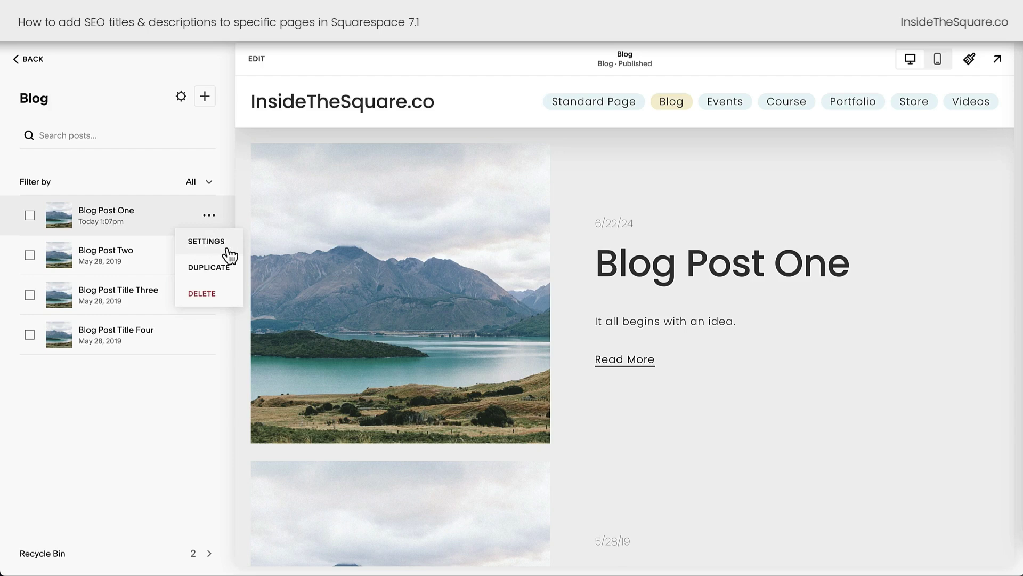
{"action": "left_click", "coordinate": [227, 248]}
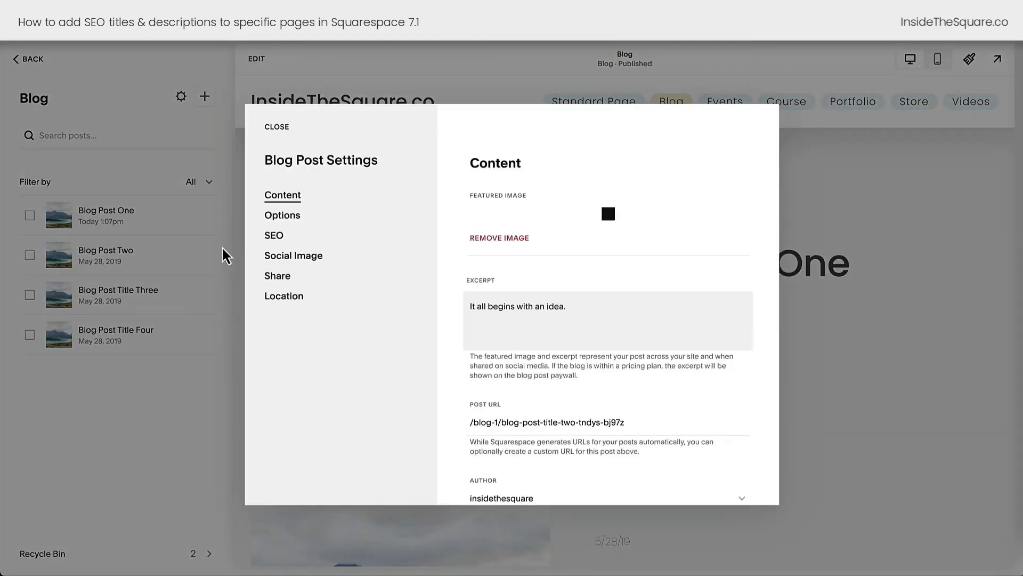
{"action": "left_click", "coordinate": [276, 241]}
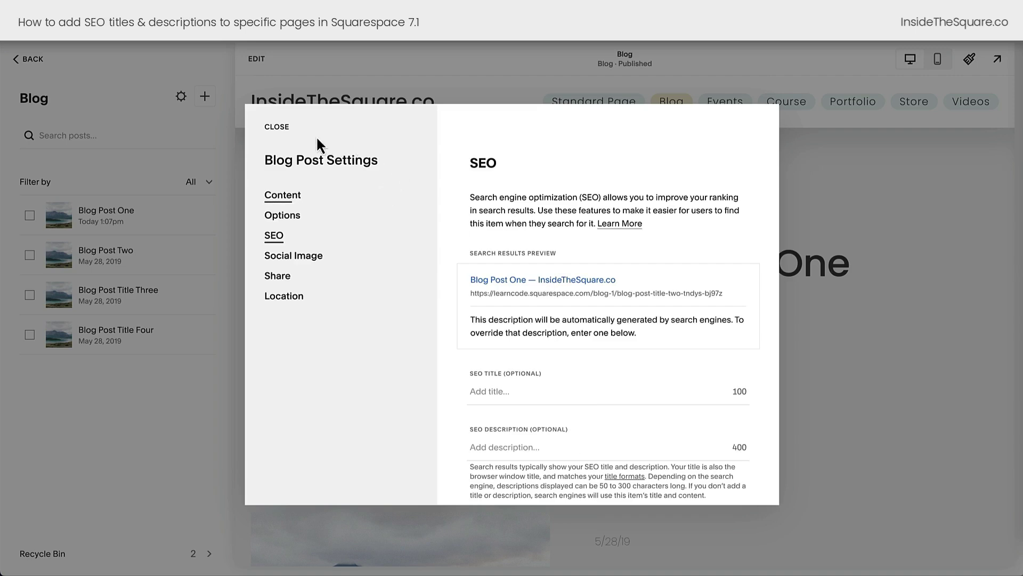
{"action": "left_click", "coordinate": [278, 128]}
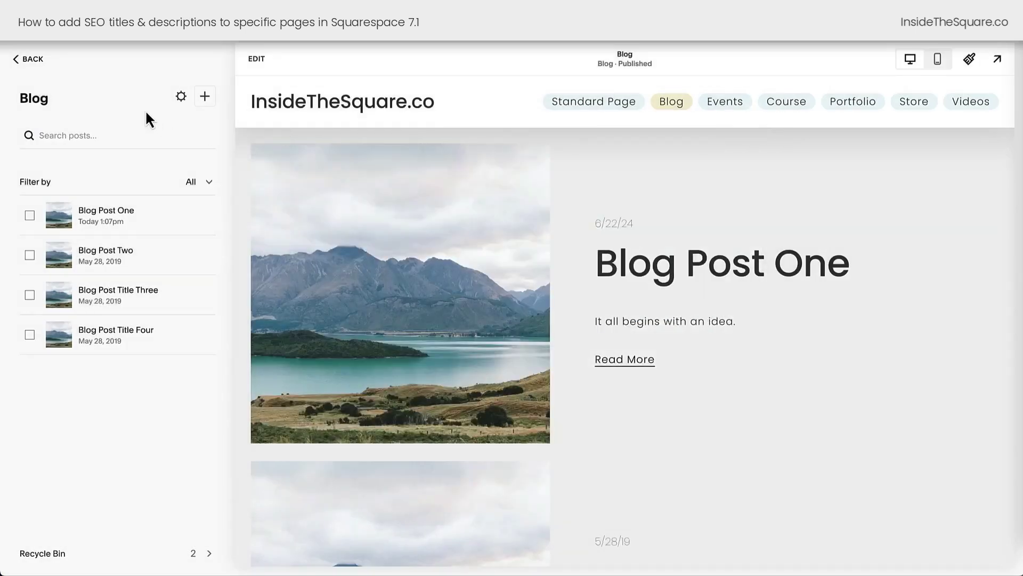
{"action": "left_click", "coordinate": [181, 103]}
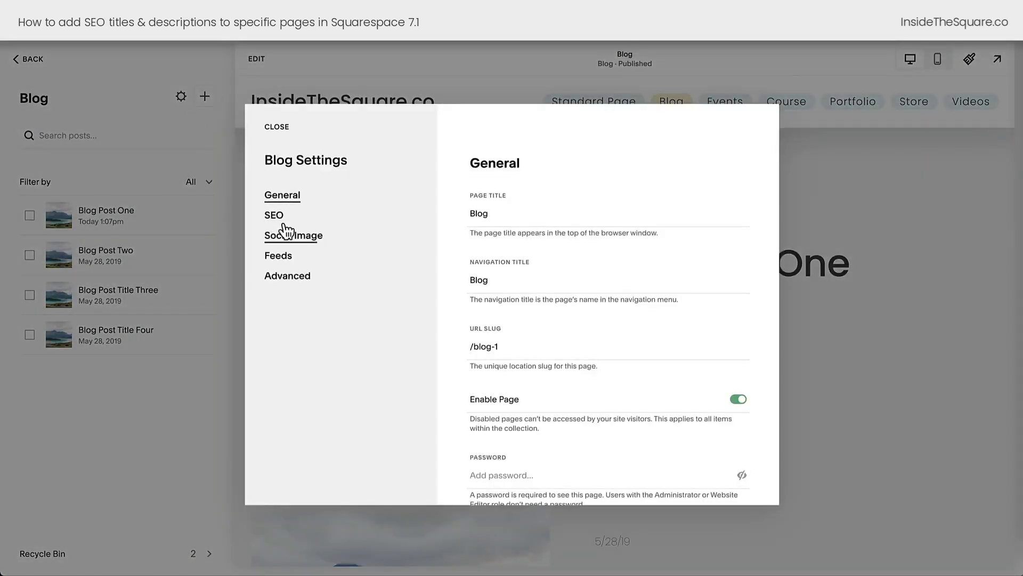
{"action": "left_click", "coordinate": [277, 218]}
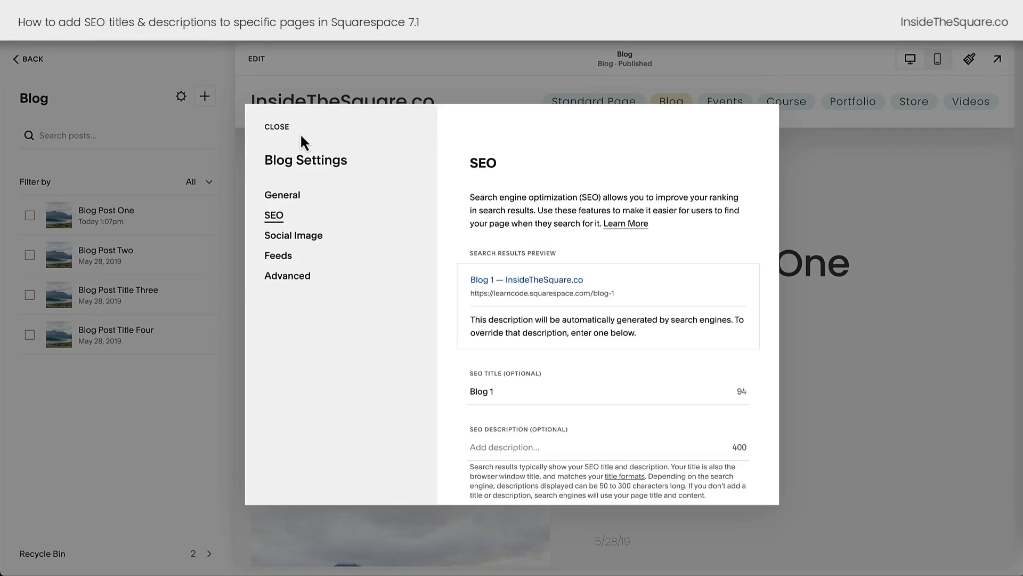
{"action": "left_click", "coordinate": [277, 127]}
Inspect Blog Post Two's SEO settings and leave the blog post list.
{"action": "left_click", "coordinate": [209, 262]}
{"action": "left_click", "coordinate": [217, 281]}
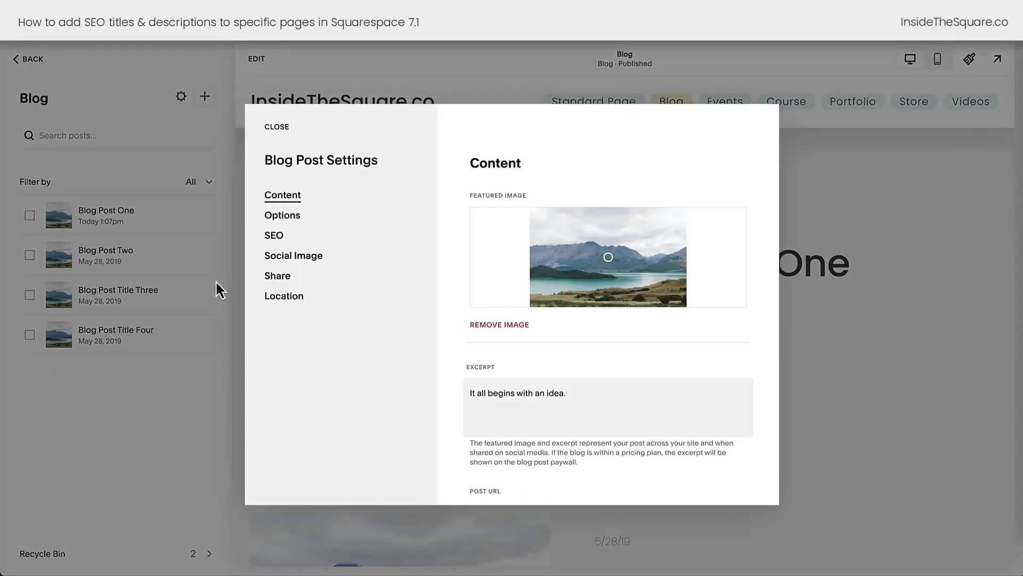
{"action": "left_click", "coordinate": [273, 236]}
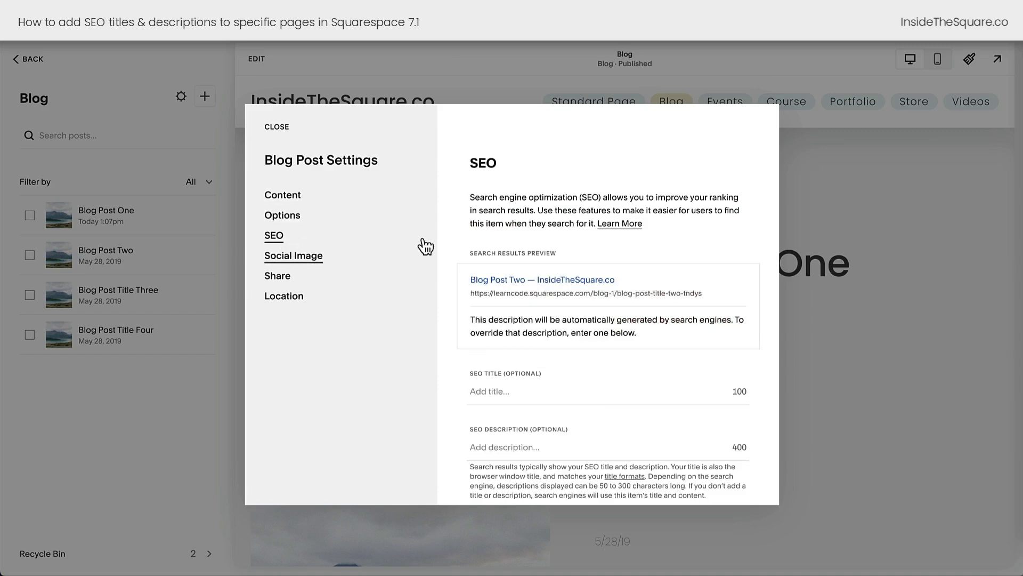
{"action": "left_click", "coordinate": [282, 132]}
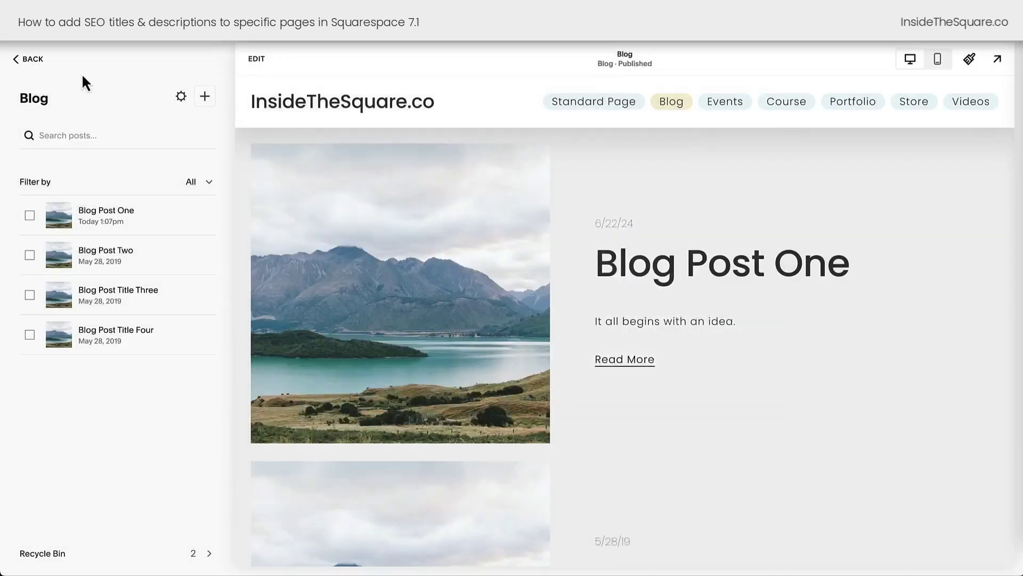
{"action": "left_click", "coordinate": [32, 62]}
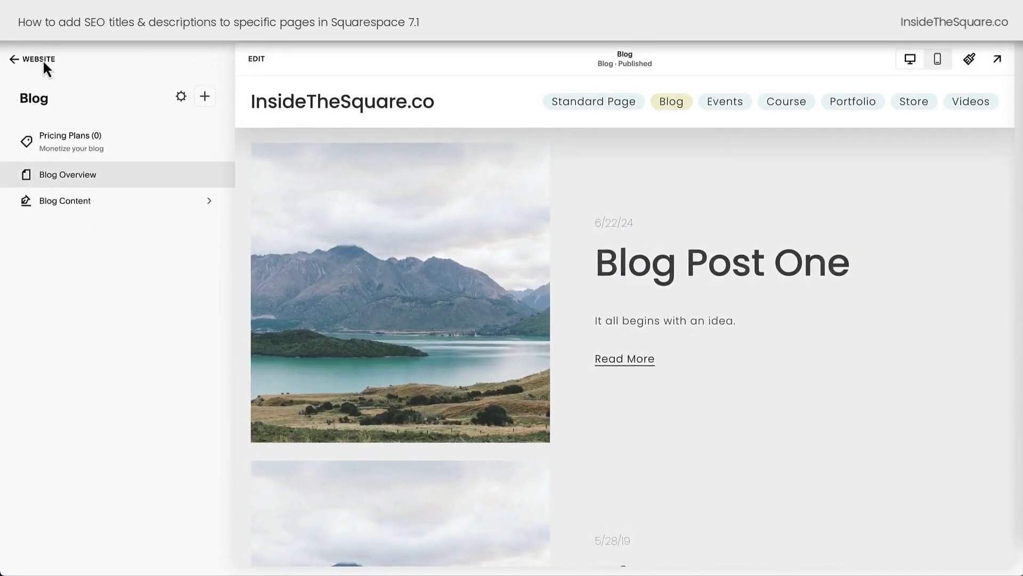
Open the Events collection and confirm its SEO title is empty.
{"action": "left_click", "coordinate": [33, 59]}
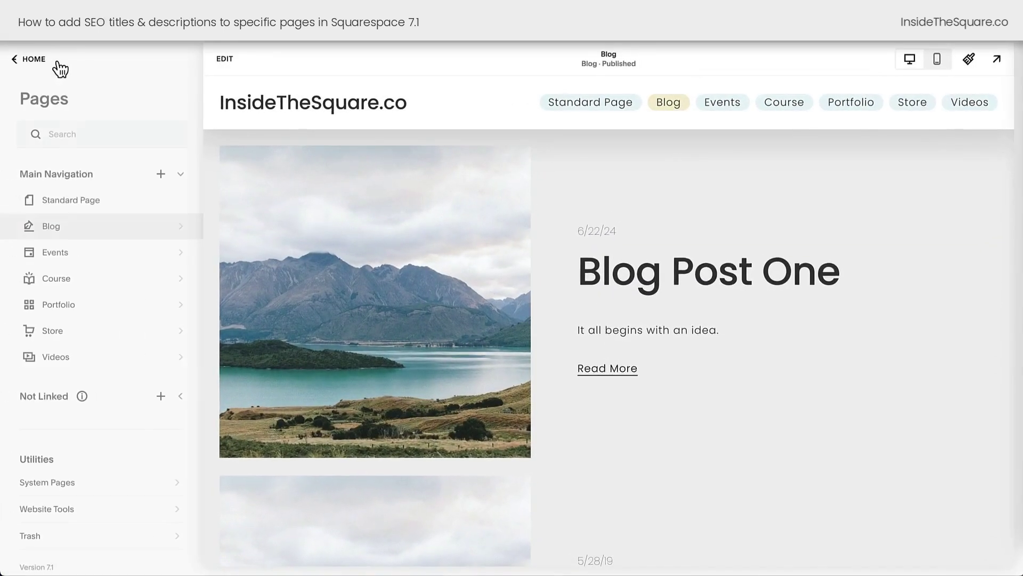
{"action": "left_click", "coordinate": [145, 265]}
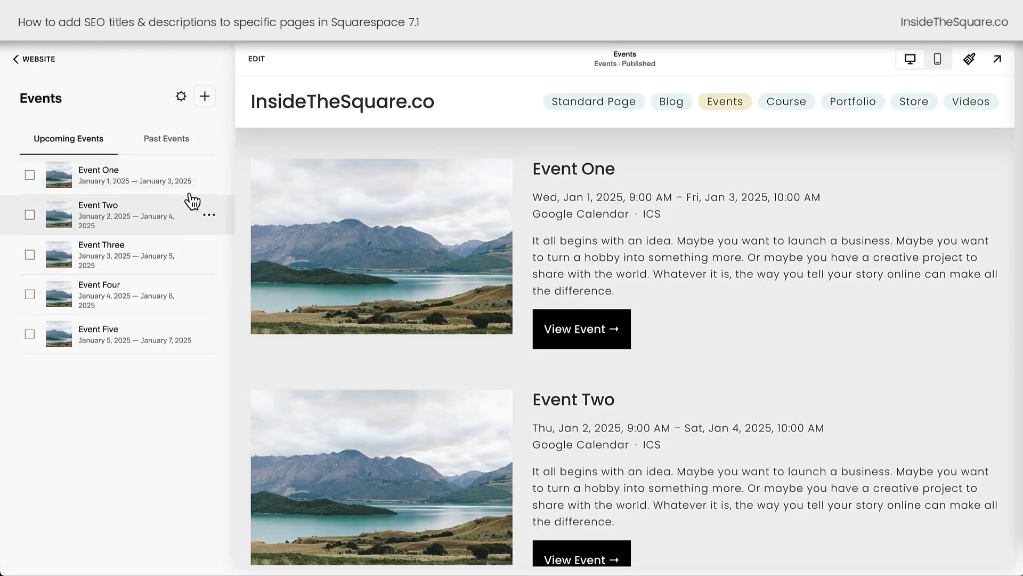
{"action": "left_click", "coordinate": [182, 101]}
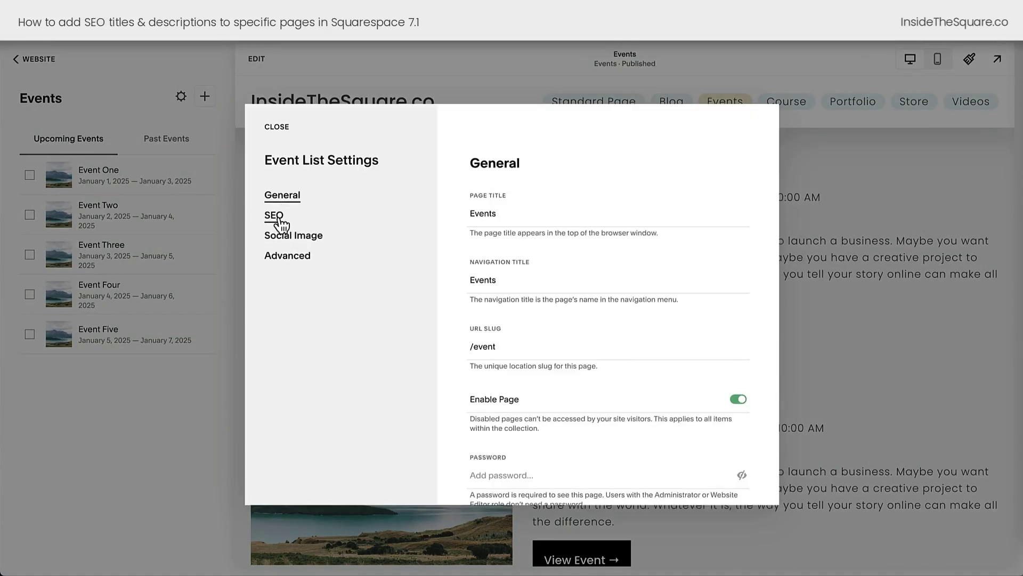
{"action": "left_click", "coordinate": [279, 225]}
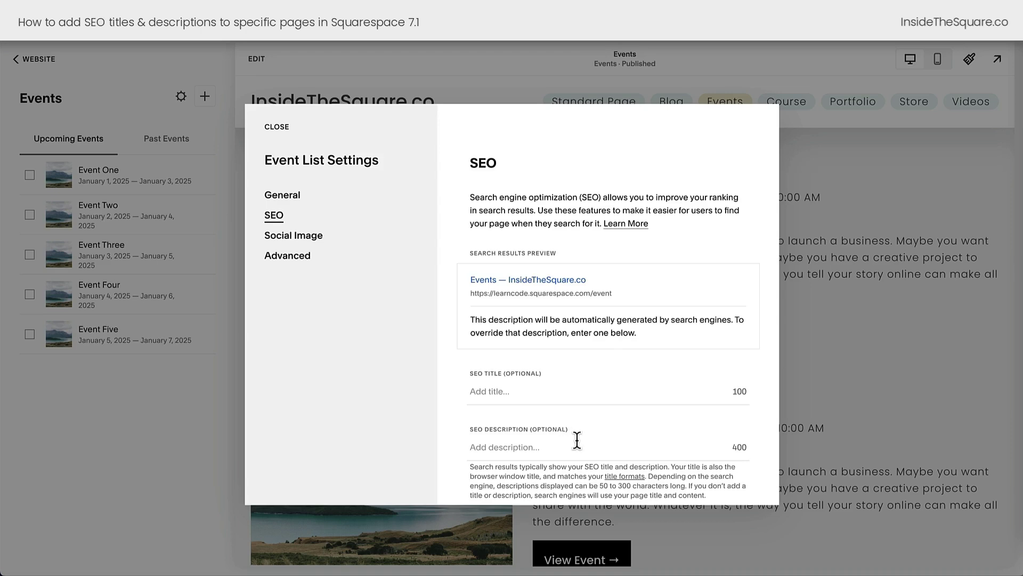
{"action": "left_click", "coordinate": [286, 133]}
Check Event One's SEO fields, which have no title, and return to the Pages list.
{"action": "mouse_move", "coordinate": [215, 184]}
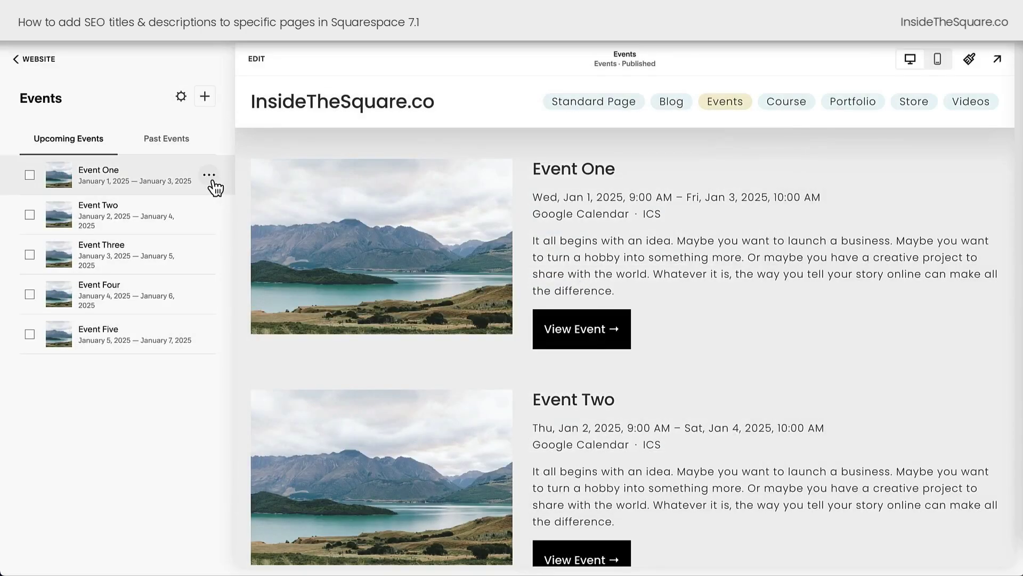
{"action": "left_click", "coordinate": [211, 181]}
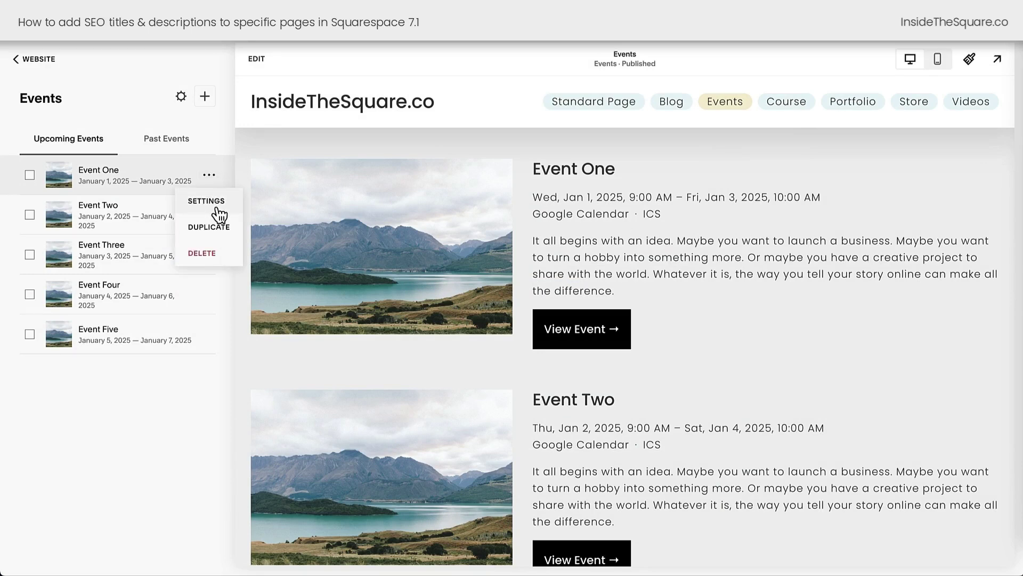
{"action": "left_click", "coordinate": [219, 211]}
{"action": "left_click", "coordinate": [288, 241]}
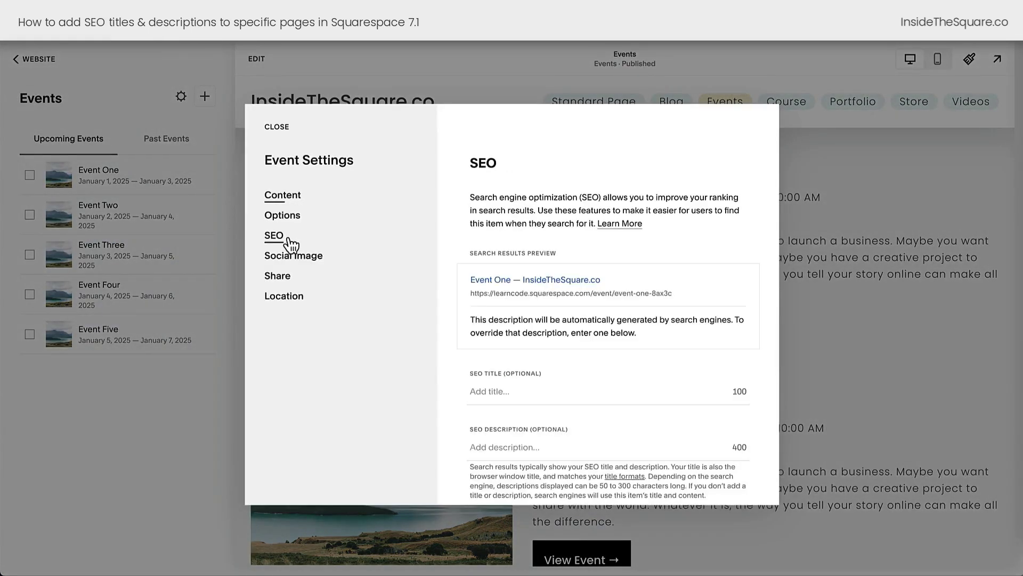
{"action": "scroll", "coordinate": [557, 353], "scroll_direction": "down", "scroll_amount": 1}
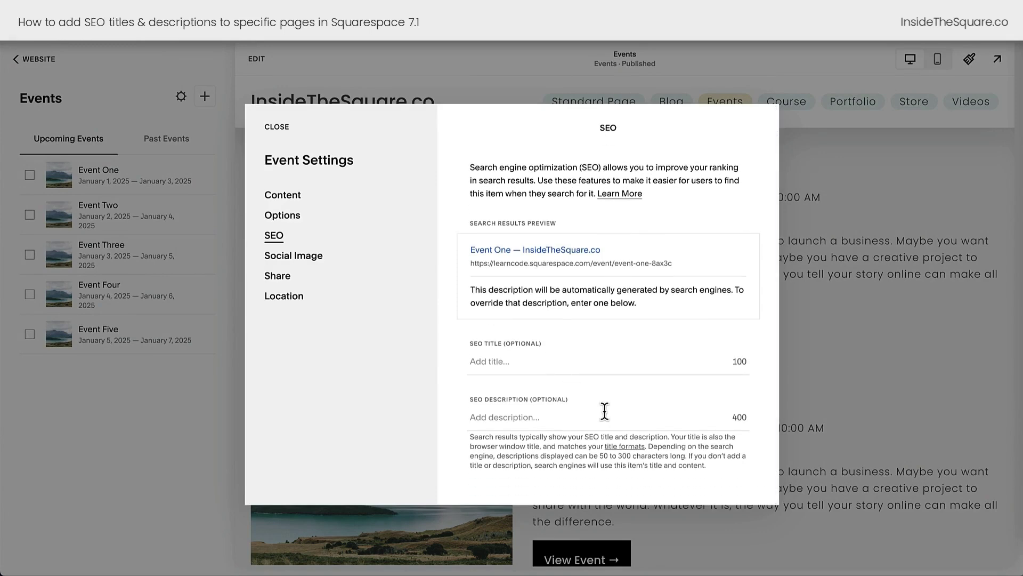
{"action": "left_click", "coordinate": [275, 128]}
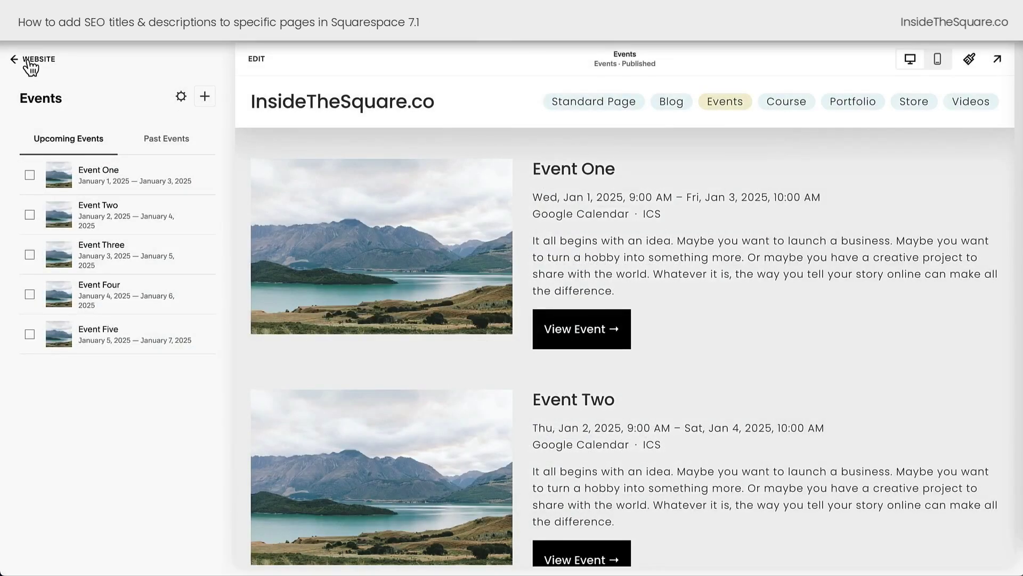
{"action": "left_click", "coordinate": [29, 59]}
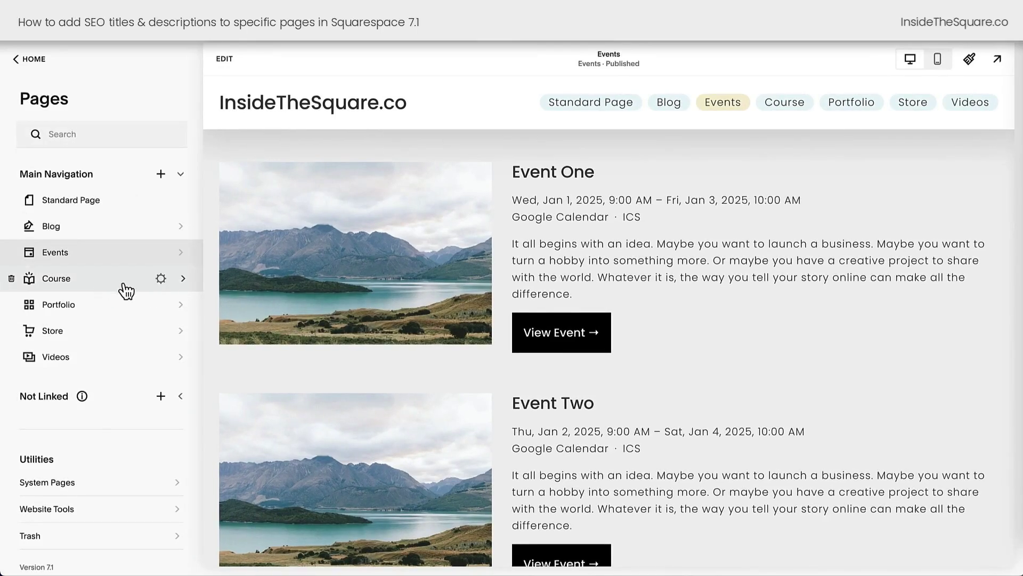
Open the Course page and confirm its SEO title and description are empty.
{"action": "left_click", "coordinate": [129, 290]}
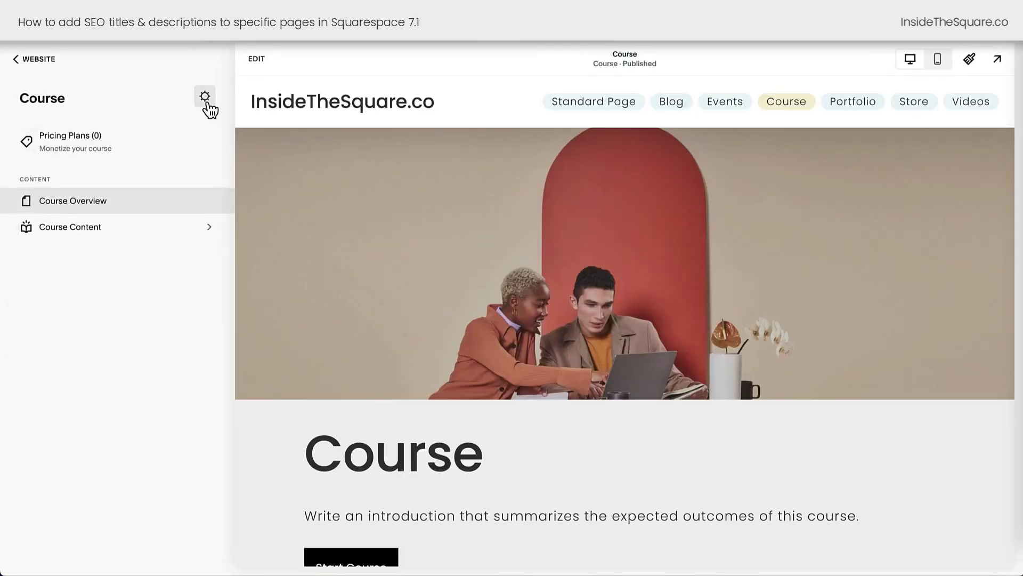
{"action": "left_click", "coordinate": [207, 101]}
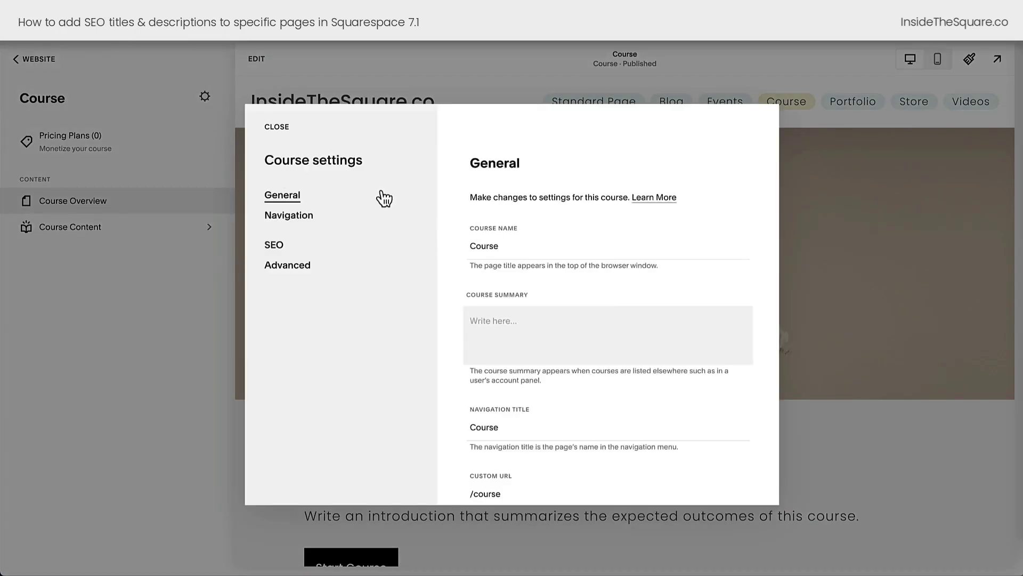
{"action": "left_click", "coordinate": [288, 251]}
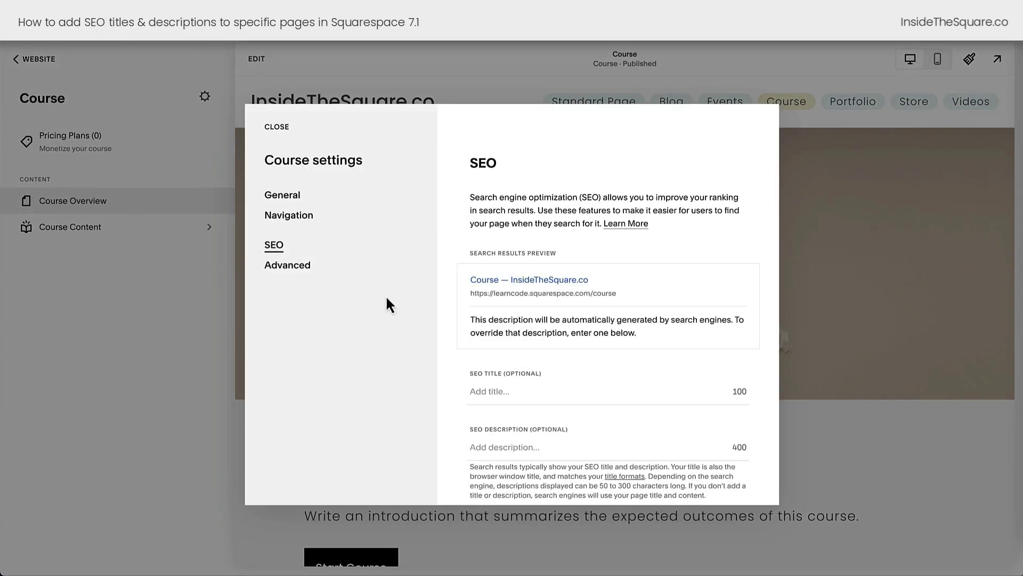
{"action": "scroll", "coordinate": [470, 320], "scroll_direction": "down", "scroll_amount": 2}
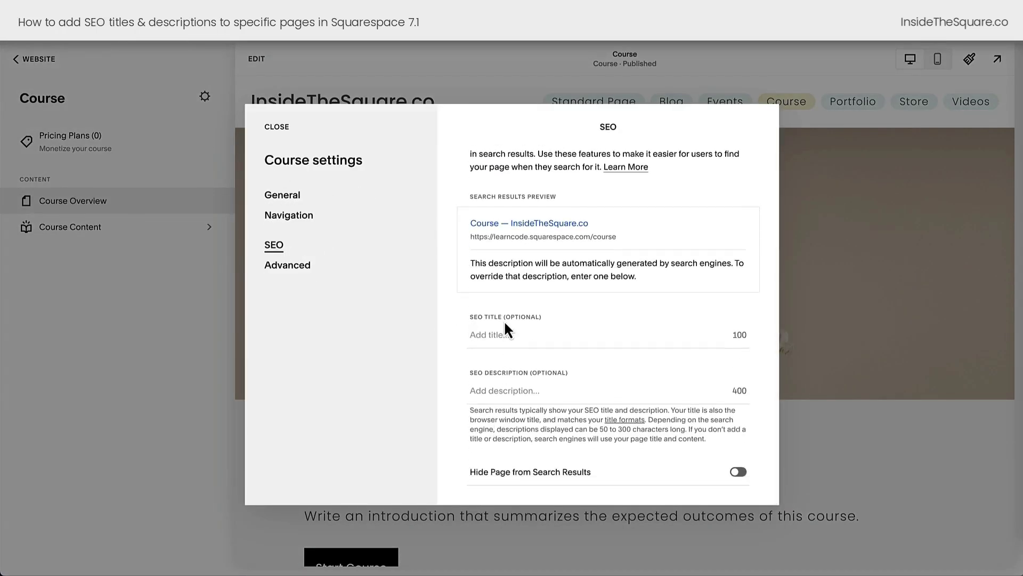
{"action": "left_click", "coordinate": [282, 128]}
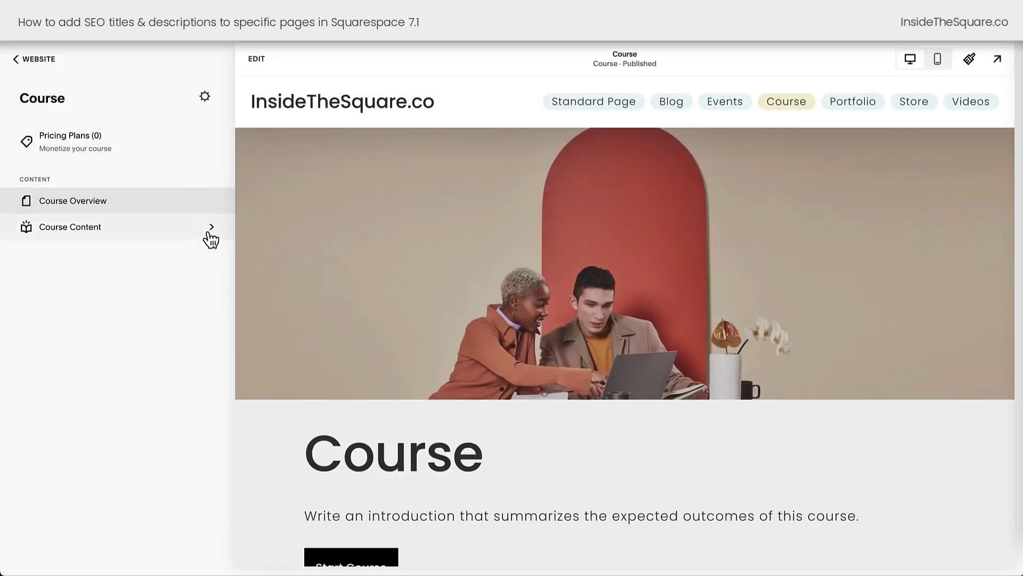
Review the Lesson Settings of Chapter 1's first lesson, then return to the Course overview.
{"action": "left_click", "coordinate": [210, 235]}
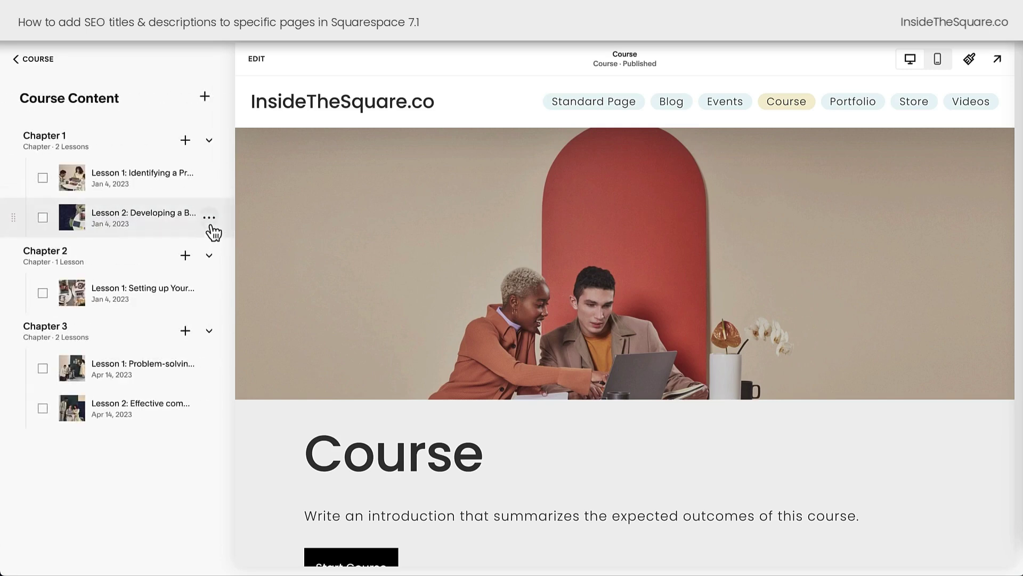
{"action": "mouse_move", "coordinate": [213, 184]}
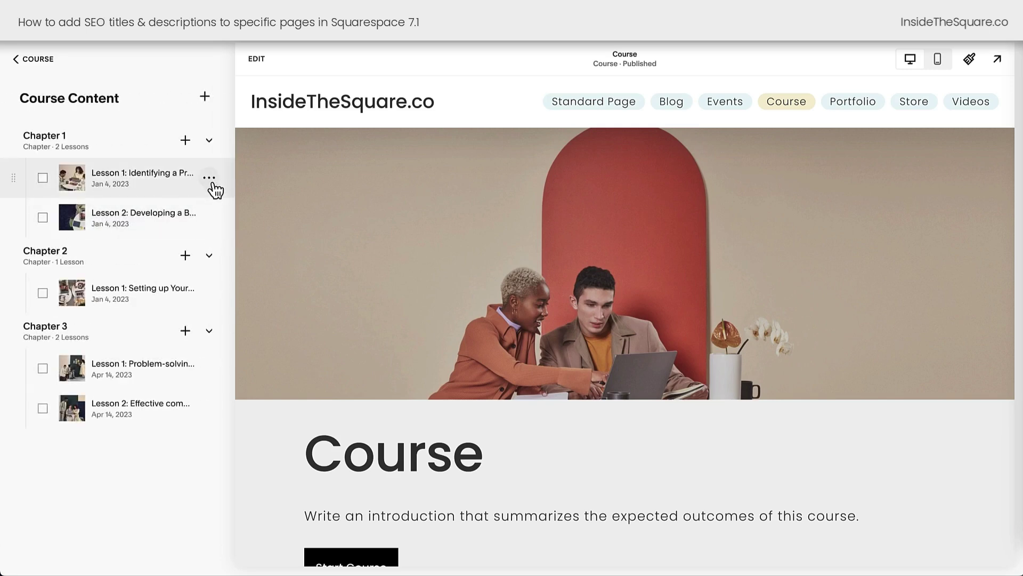
{"action": "left_click", "coordinate": [212, 183]}
{"action": "left_click", "coordinate": [216, 202]}
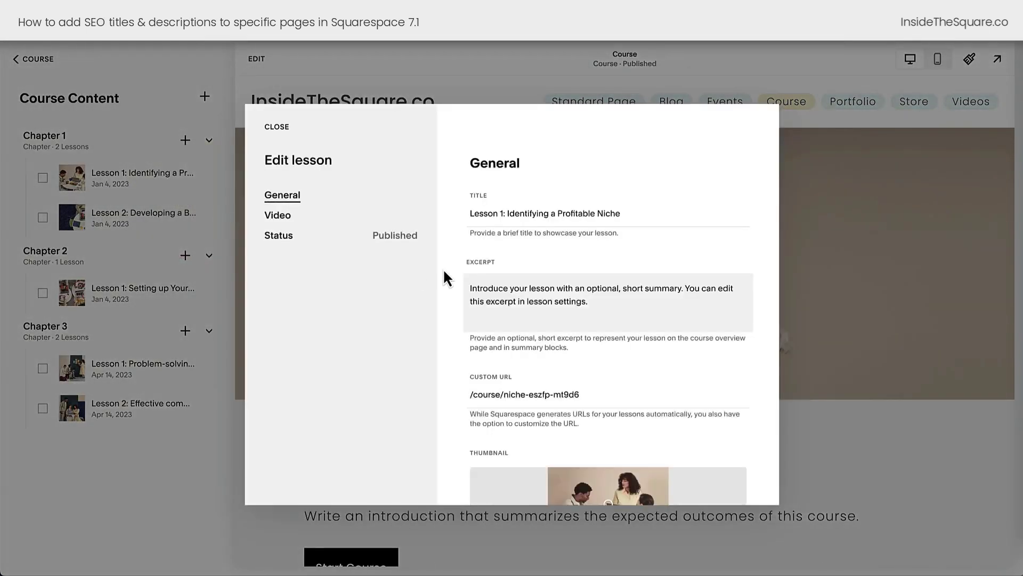
{"action": "scroll", "coordinate": [443, 267], "scroll_direction": "down", "scroll_amount": 5}
{"action": "scroll", "coordinate": [442, 264], "scroll_direction": "up", "scroll_amount": 5}
{"action": "left_click", "coordinate": [283, 128]}
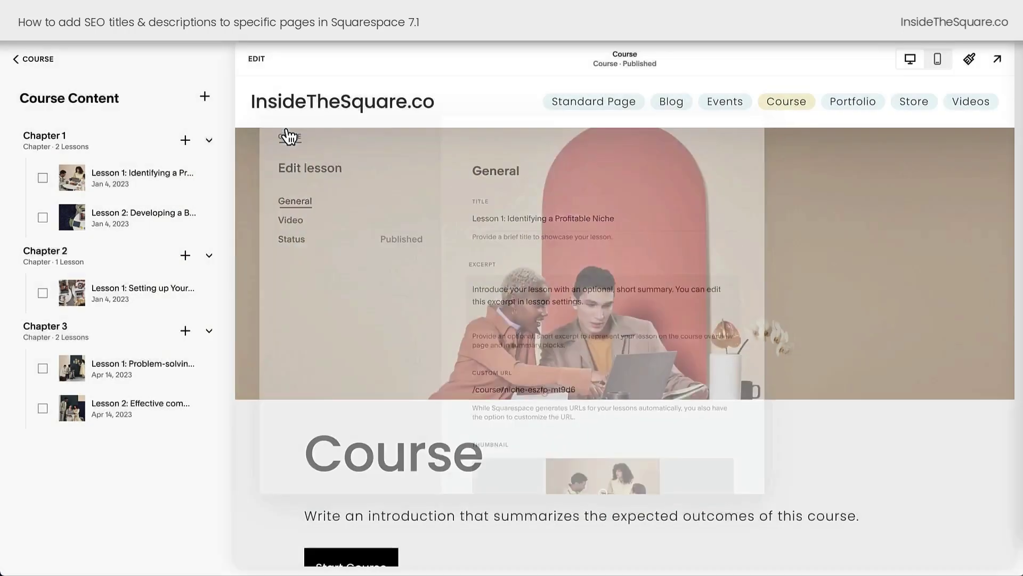
{"action": "left_click", "coordinate": [33, 61]}
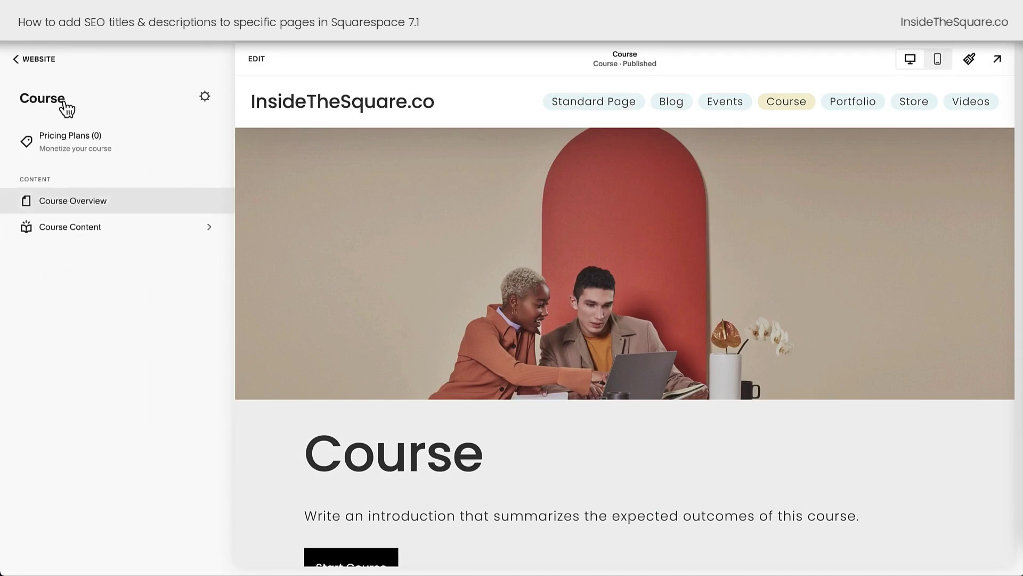
Recheck the Course page's SEO settings and return to the Pages list.
{"action": "left_click", "coordinate": [205, 98]}
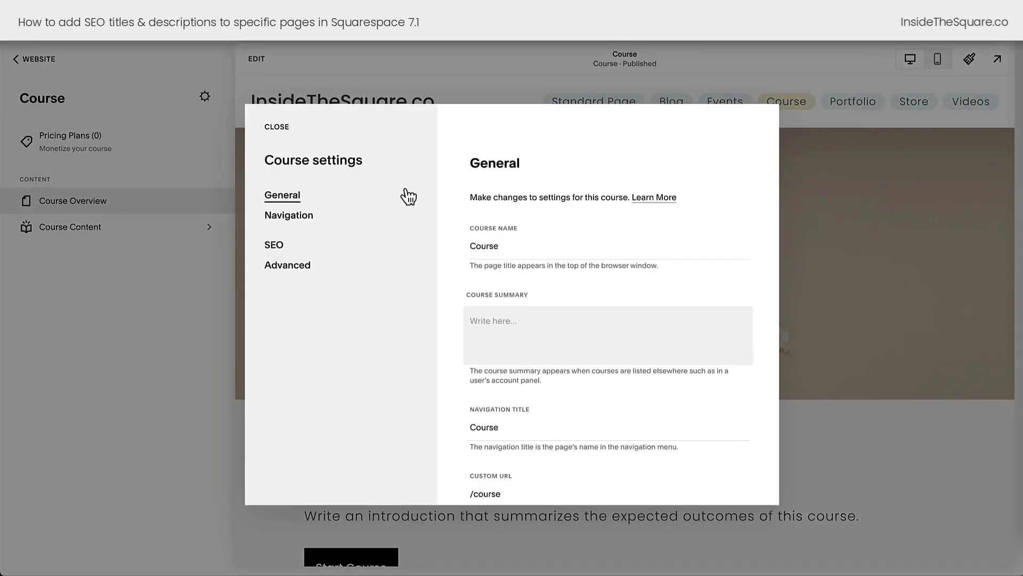
{"action": "left_click", "coordinate": [274, 246]}
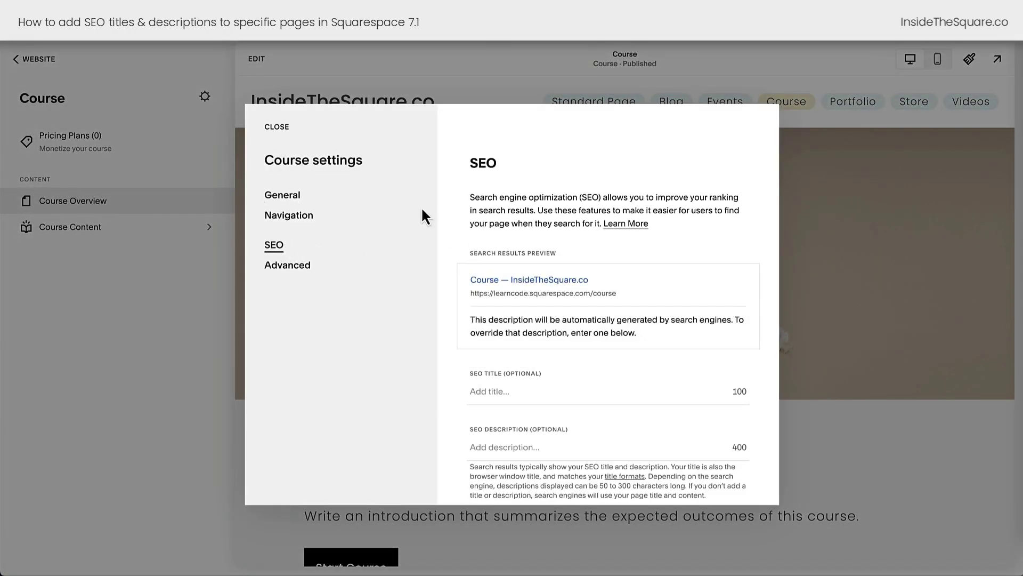
{"action": "left_click", "coordinate": [277, 126]}
{"action": "left_click", "coordinate": [34, 58]}
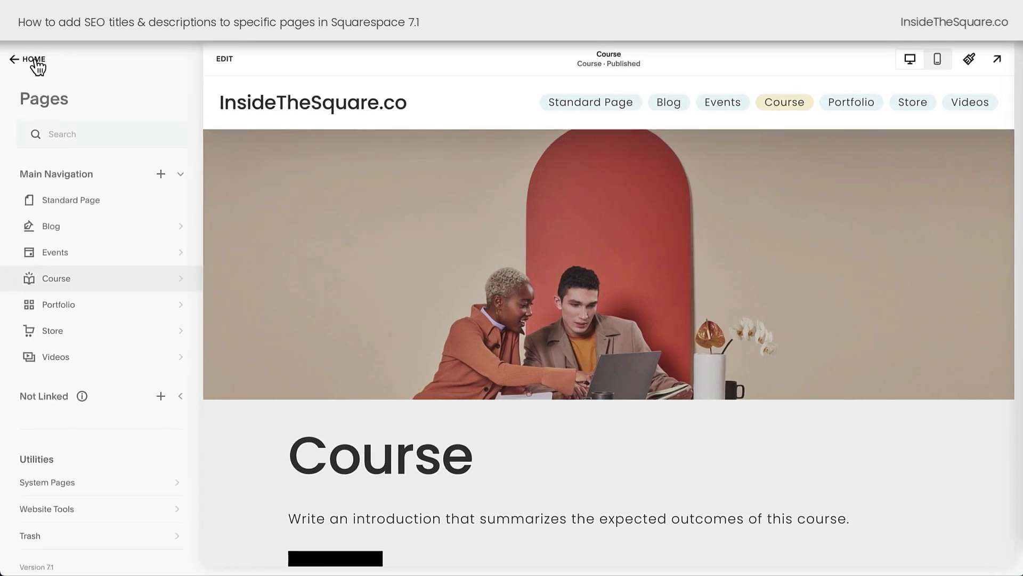
Open the Portfolio page and review its SEO title and description.
{"action": "left_click", "coordinate": [99, 312]}
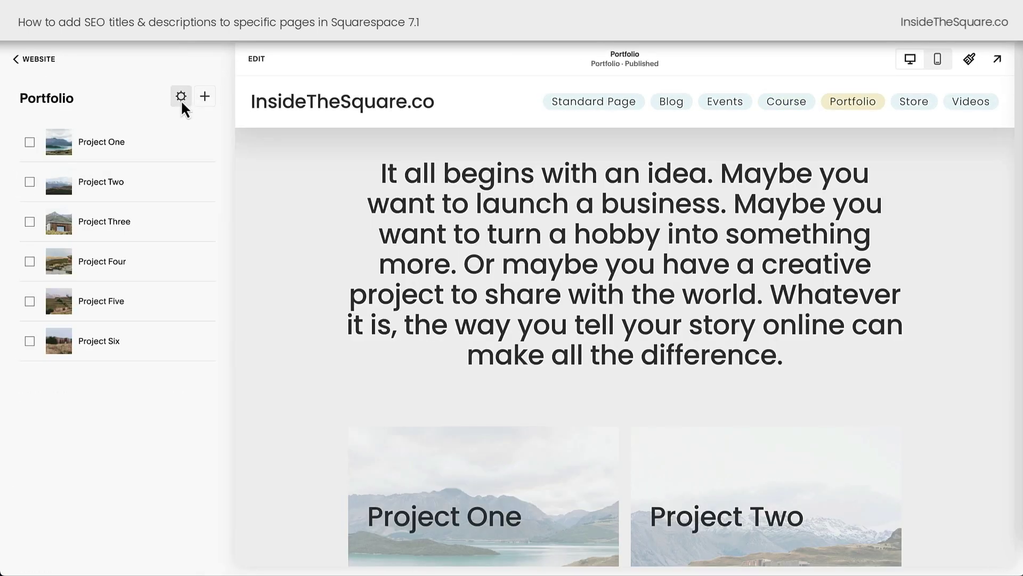
{"action": "left_click", "coordinate": [182, 97]}
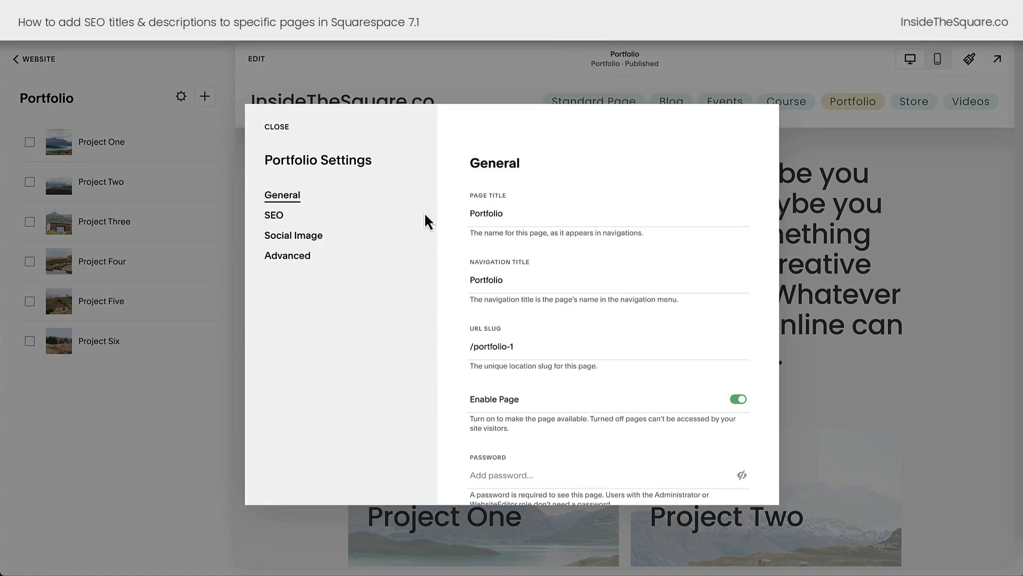
{"action": "left_click", "coordinate": [274, 217]}
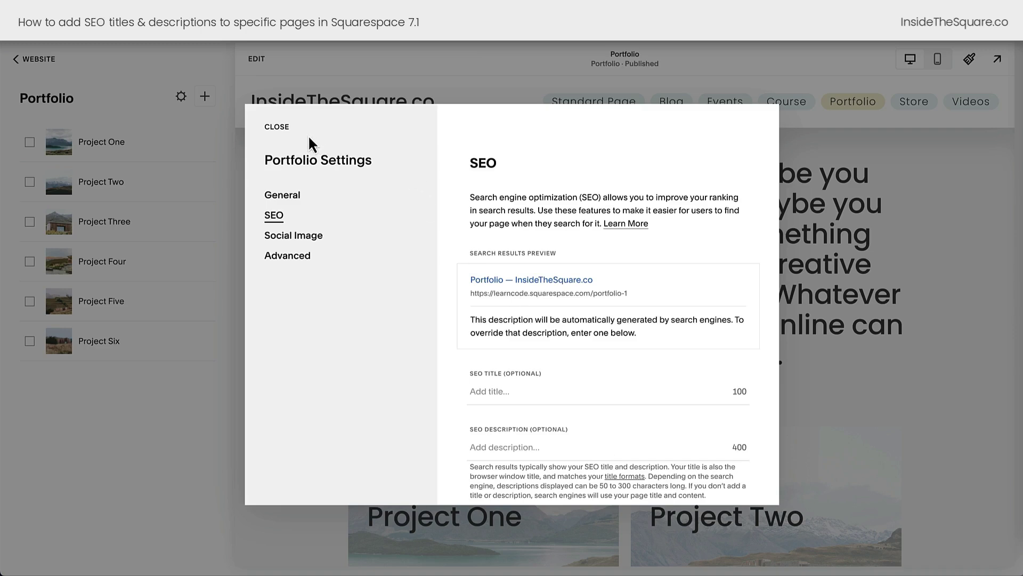
{"action": "left_click", "coordinate": [283, 129]}
Check Project One's empty SEO fields and return to the Pages list.
{"action": "mouse_move", "coordinate": [211, 145]}
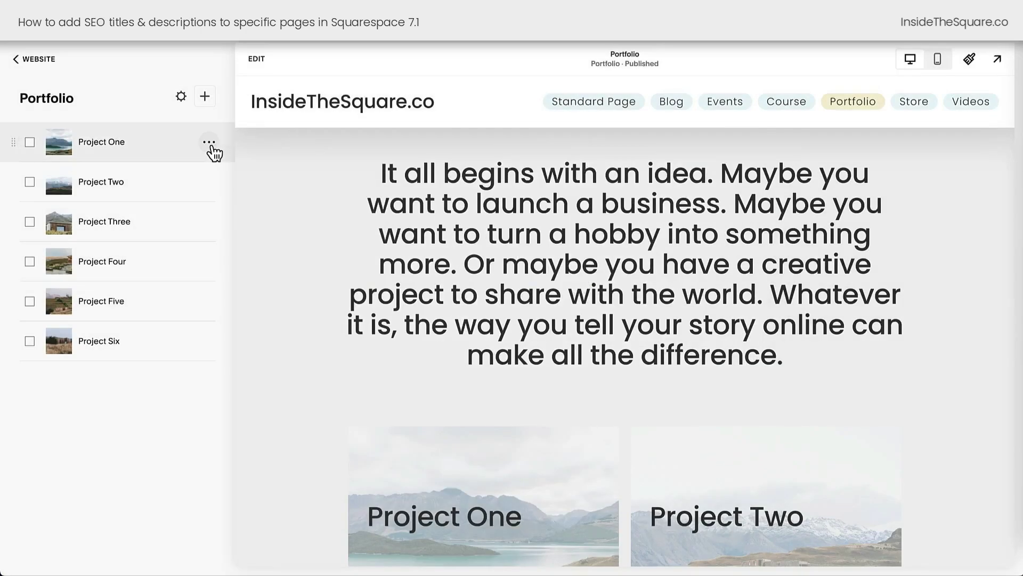
{"action": "left_click", "coordinate": [212, 148]}
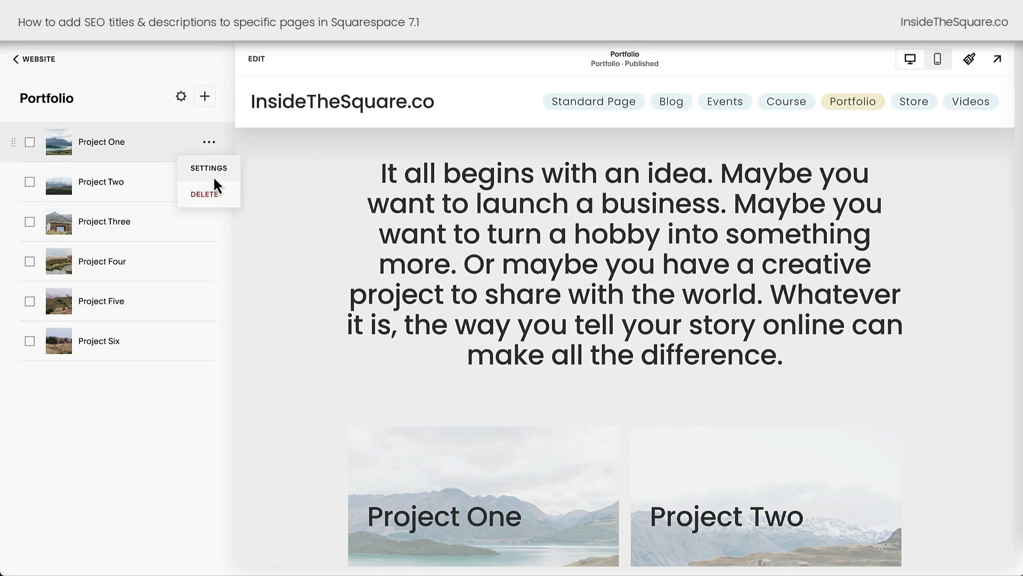
{"action": "left_click", "coordinate": [215, 178]}
{"action": "left_click", "coordinate": [285, 218]}
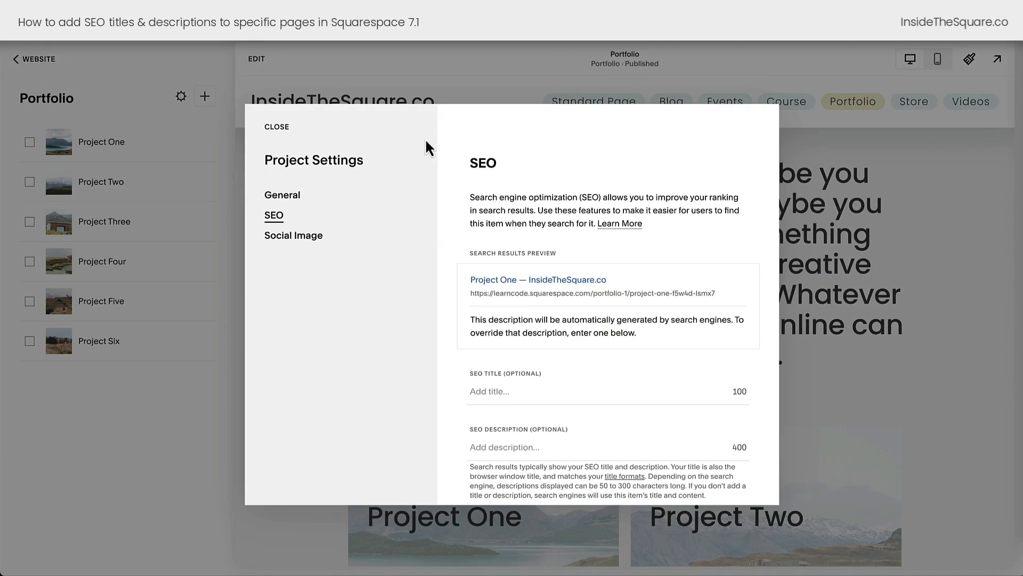
{"action": "left_click", "coordinate": [278, 128]}
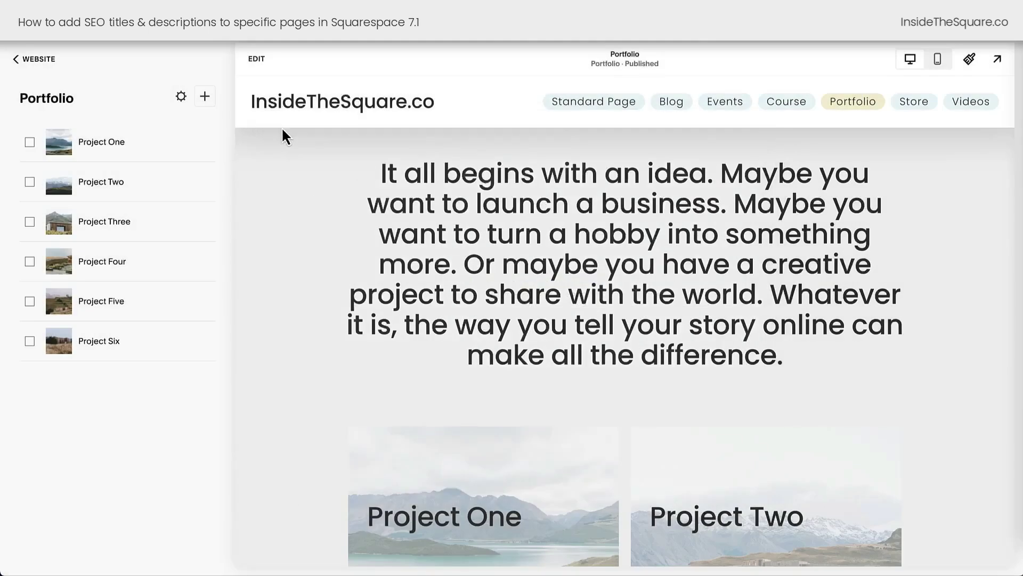
{"action": "left_click", "coordinate": [37, 60]}
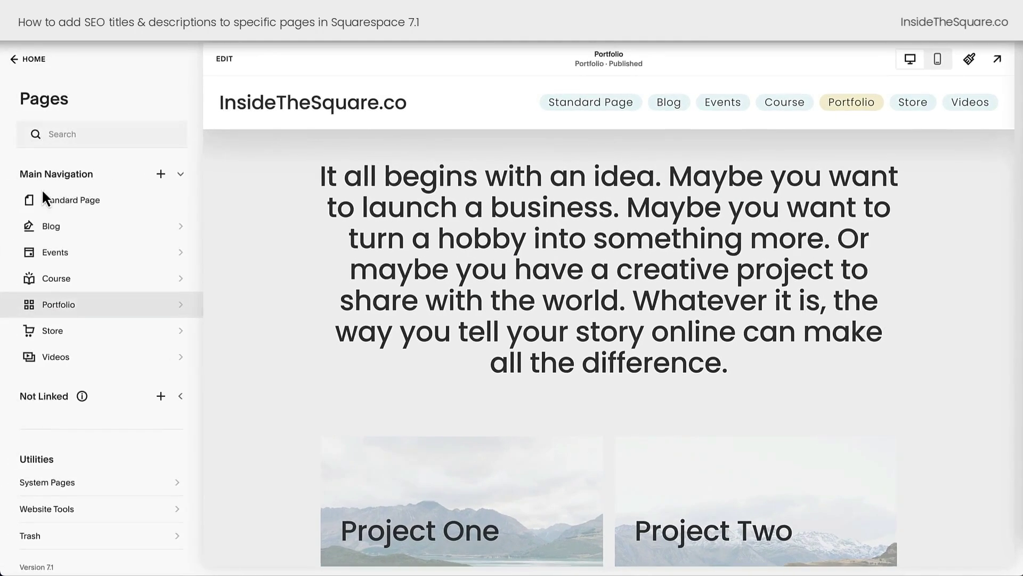
{"action": "left_click", "coordinate": [109, 338]}
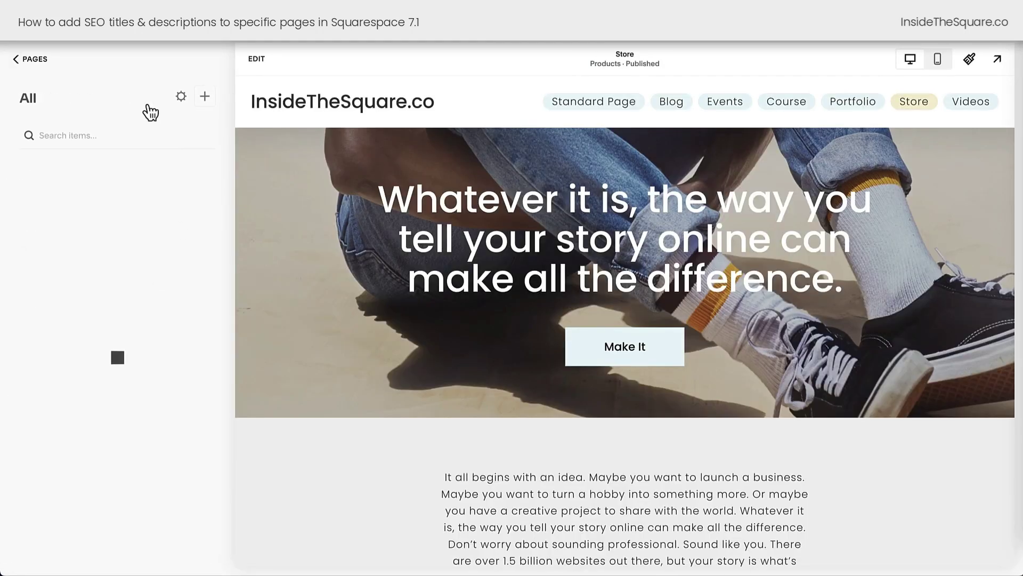
{"action": "left_click", "coordinate": [182, 107]}
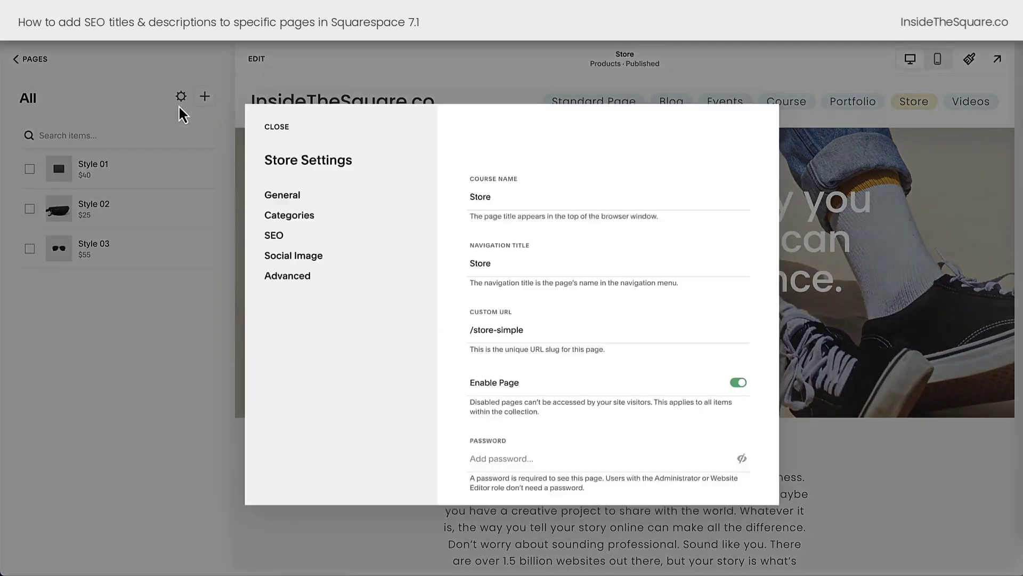
{"action": "left_click", "coordinate": [285, 242]}
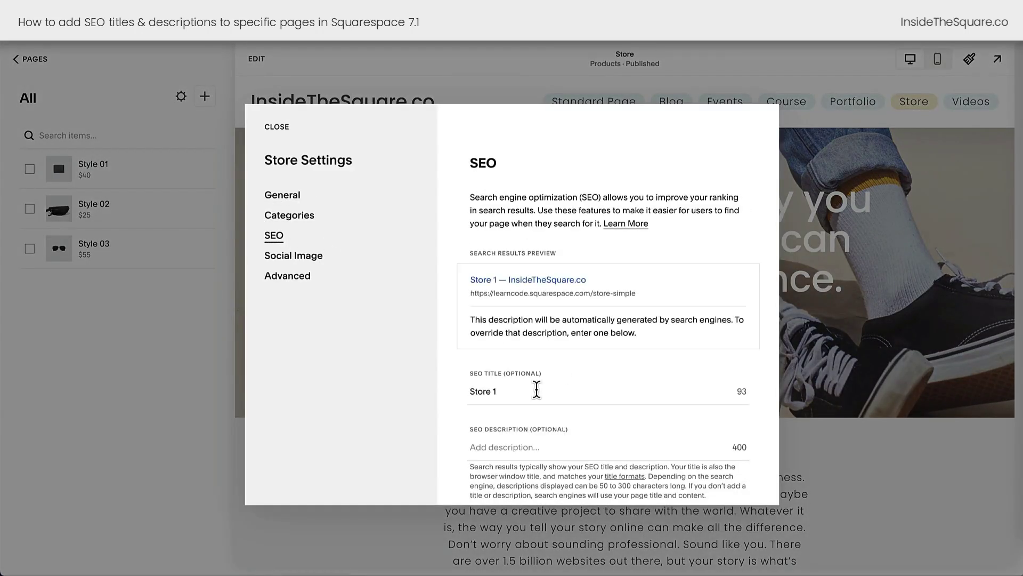
{"action": "left_click", "coordinate": [281, 133]}
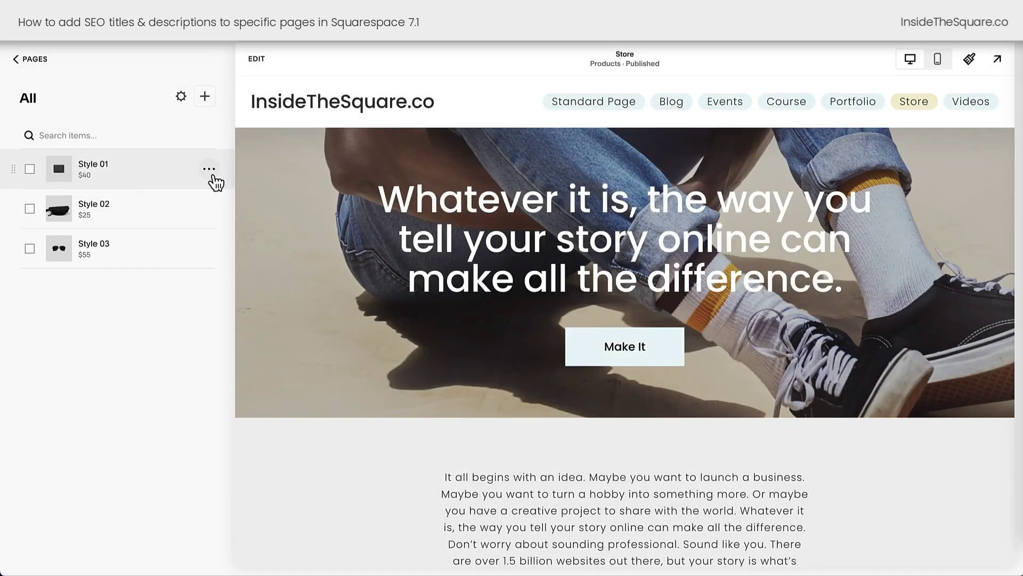
{"action": "left_click", "coordinate": [209, 171]}
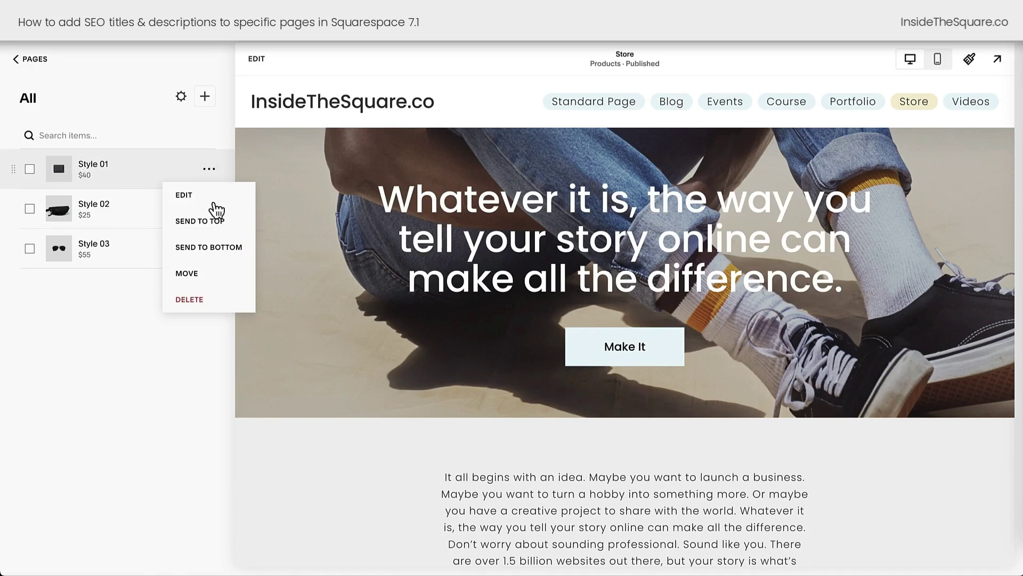
{"action": "left_click", "coordinate": [214, 203]}
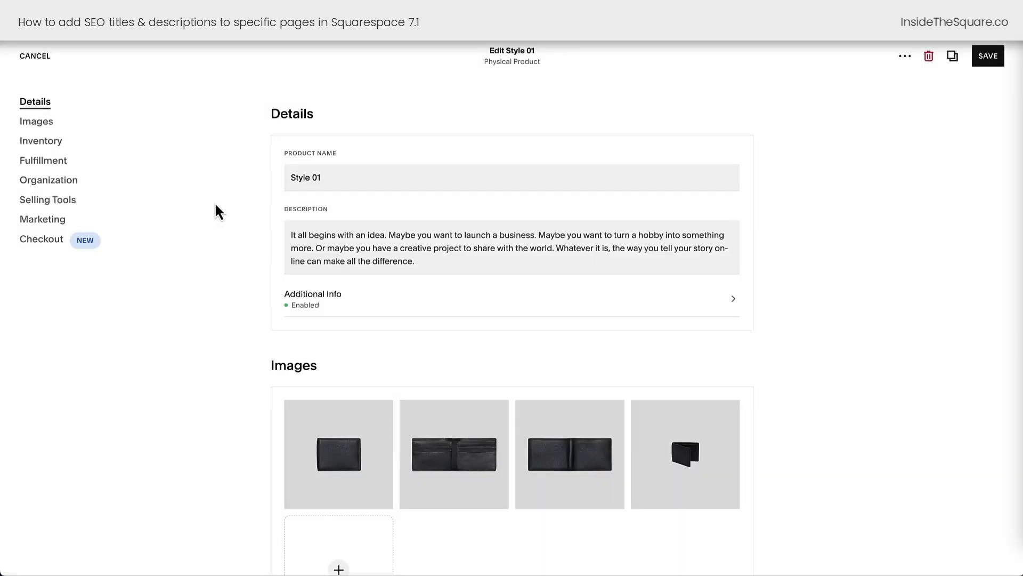
{"action": "left_click", "coordinate": [46, 228]}
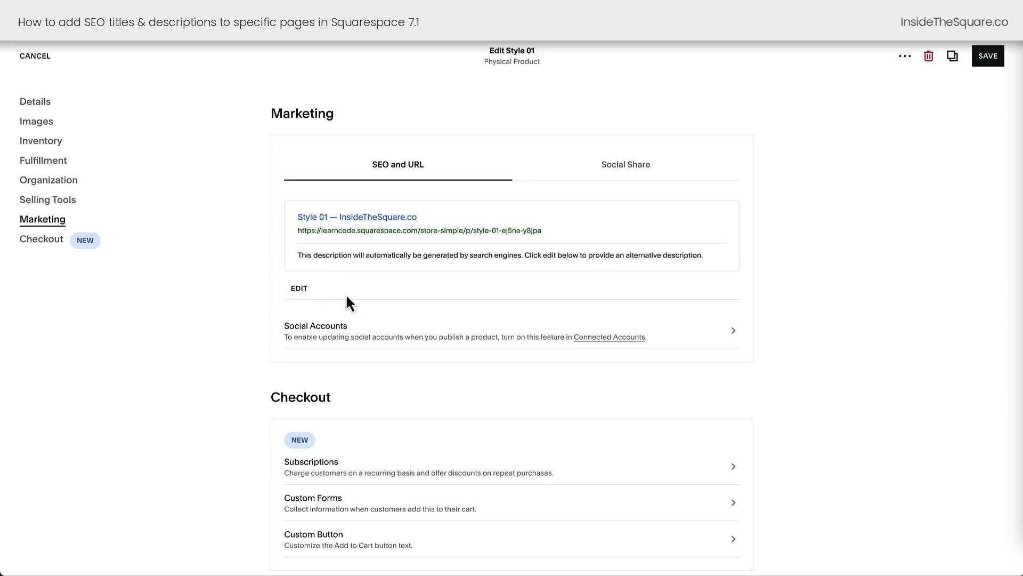
{"action": "left_click", "coordinate": [299, 291]}
{"action": "left_click", "coordinate": [490, 333]}
{"action": "left_click", "coordinate": [493, 386]}
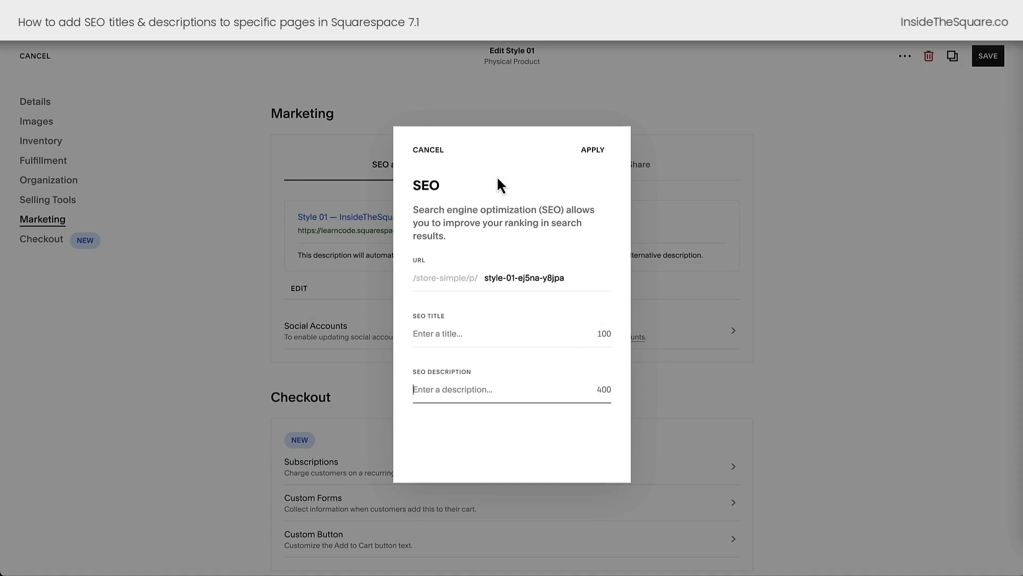
{"action": "left_click", "coordinate": [430, 151]}
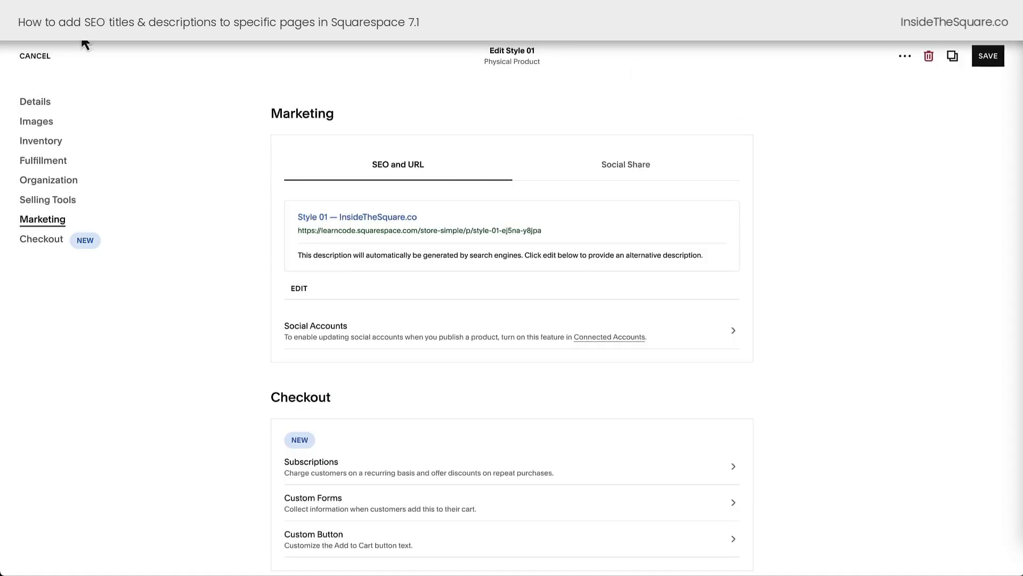
{"action": "left_click", "coordinate": [35, 56]}
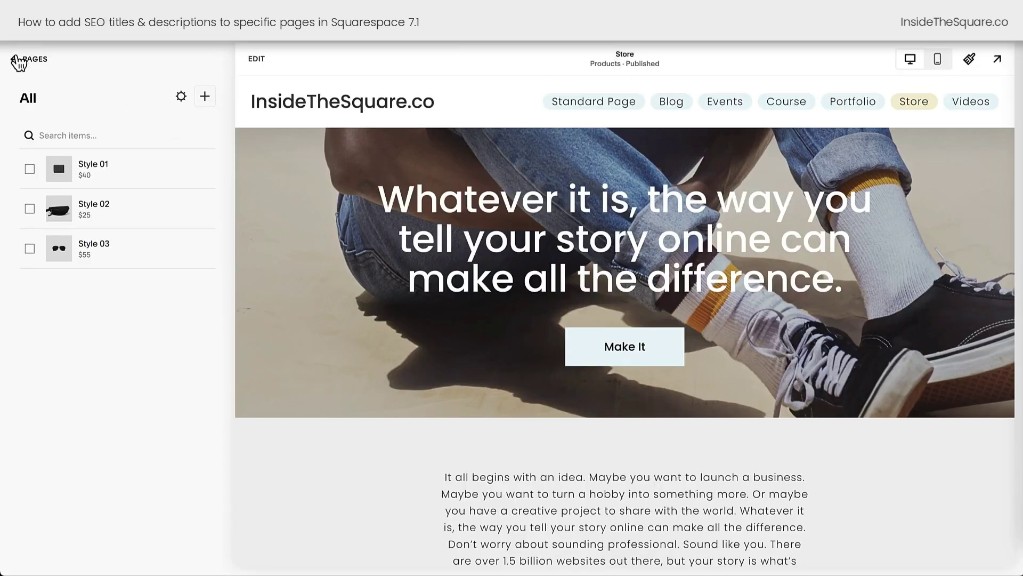
Open the Style 01 product from the Store page for editing.
{"action": "left_click", "coordinate": [19, 61]}
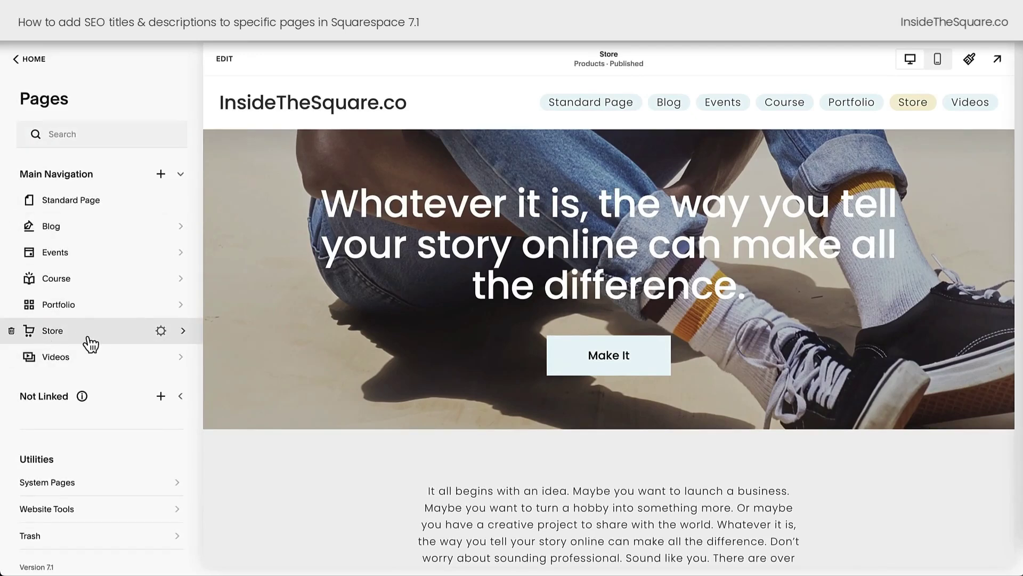
{"action": "left_click", "coordinate": [100, 334]}
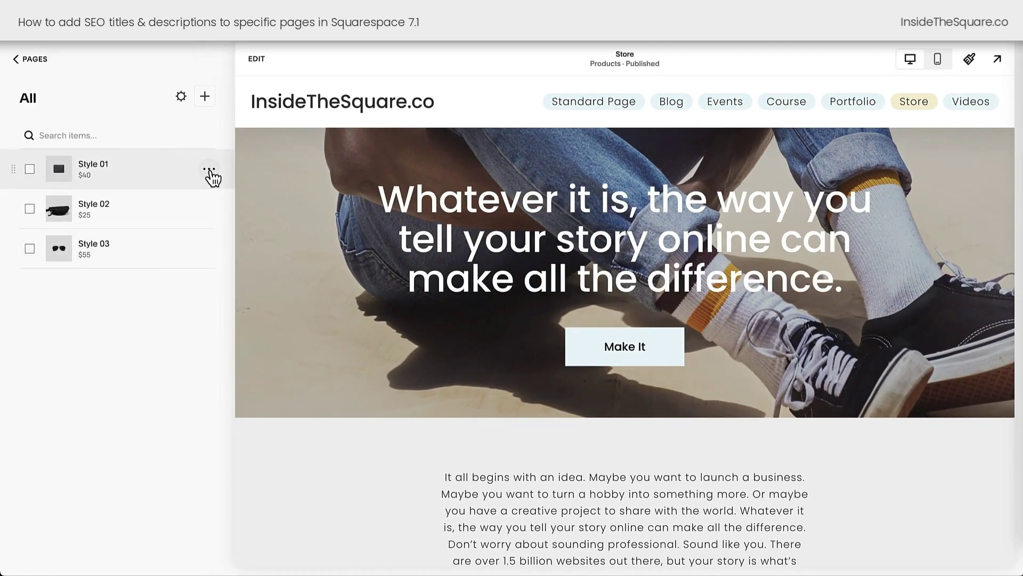
{"action": "left_click", "coordinate": [209, 169]}
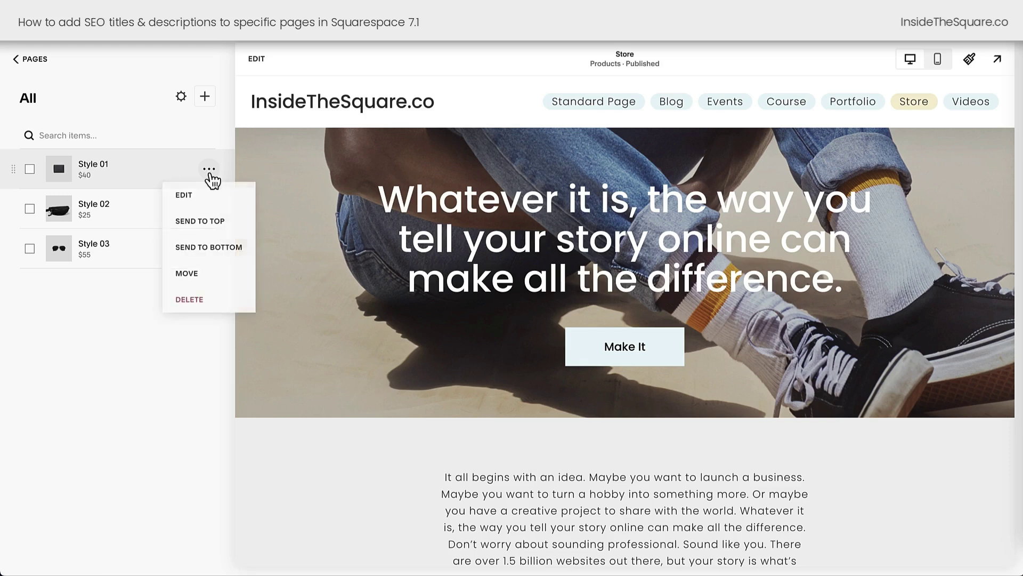
{"action": "left_click", "coordinate": [200, 205]}
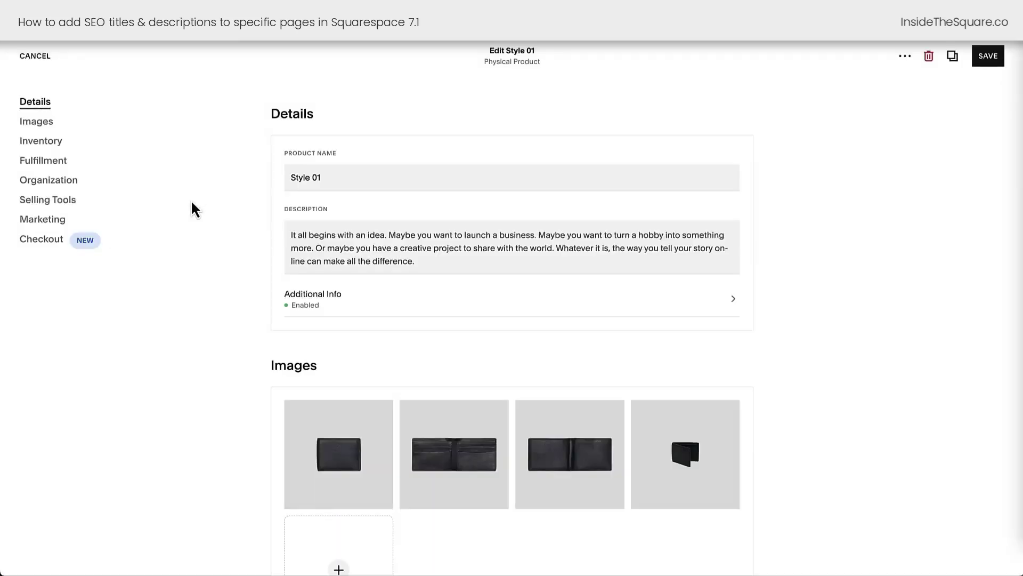
Apply Style 01's empty SEO and URL settings, save the product, and return to Pages.
{"action": "left_click", "coordinate": [59, 220]}
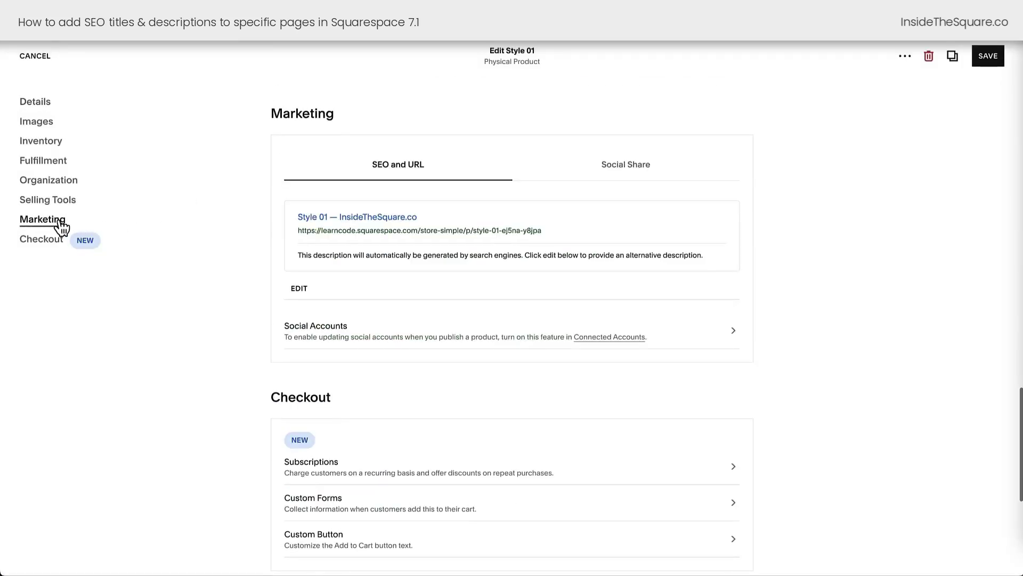
{"action": "left_click", "coordinate": [297, 290]}
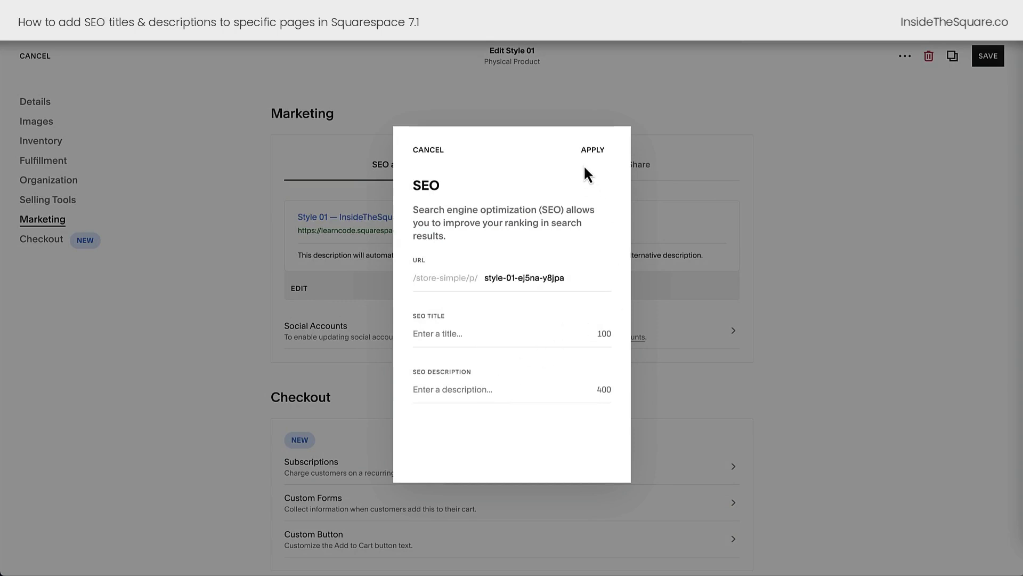
{"action": "left_click", "coordinate": [592, 150]}
{"action": "left_click", "coordinate": [990, 59]}
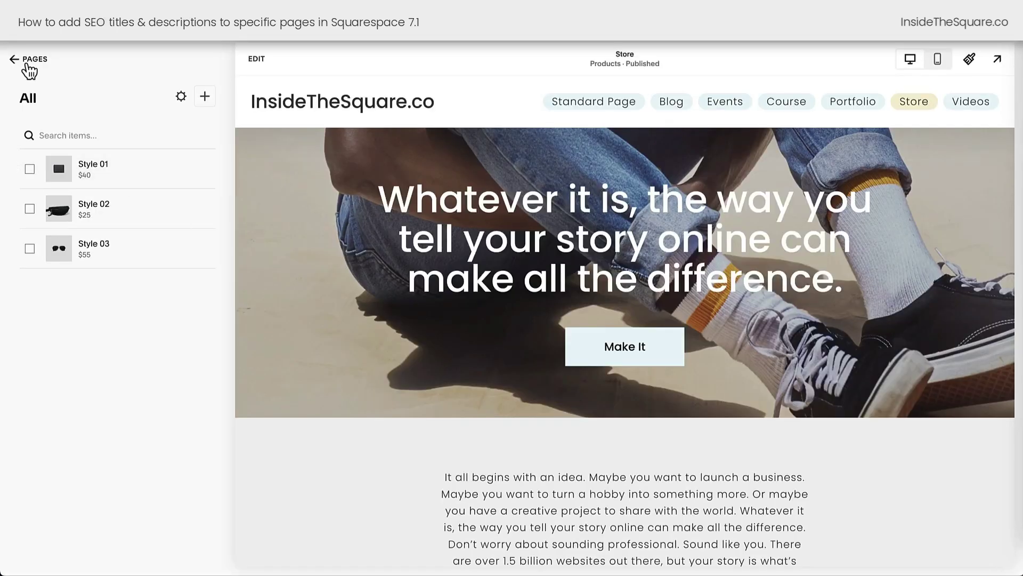
{"action": "left_click", "coordinate": [27, 60]}
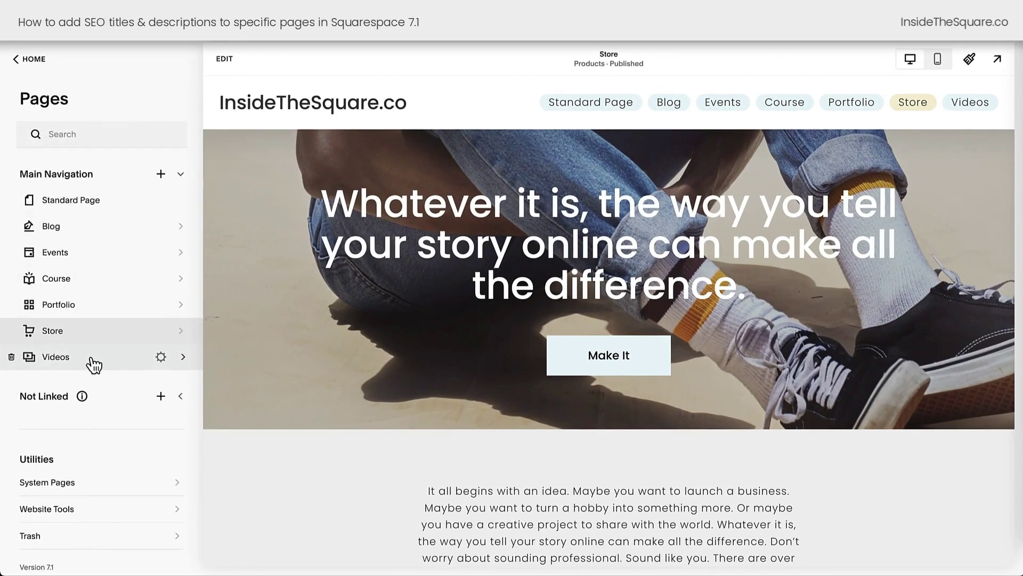
Open the Videos collection and review its SEO settings.
{"action": "left_click", "coordinate": [118, 360]}
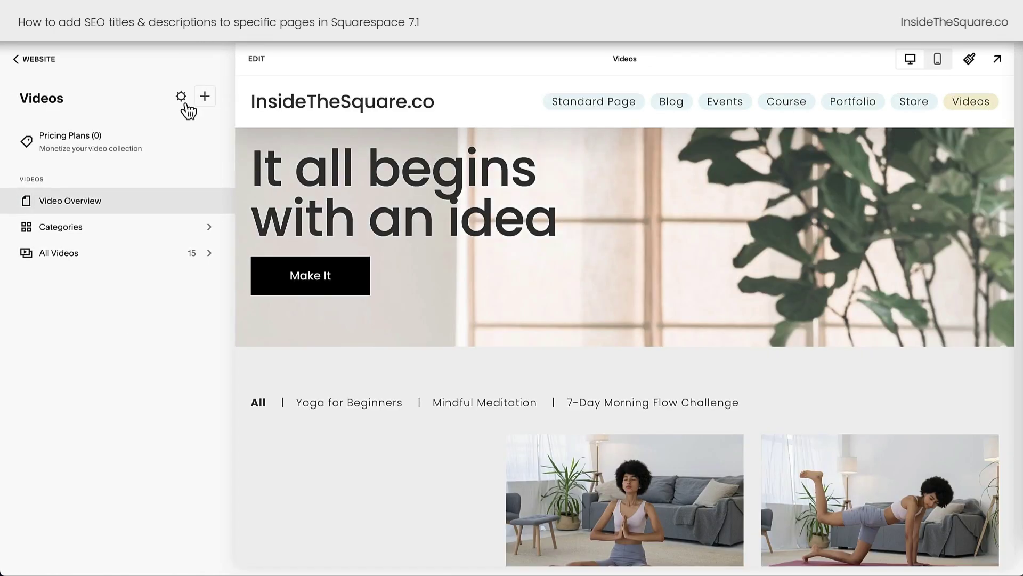
{"action": "left_click", "coordinate": [184, 103]}
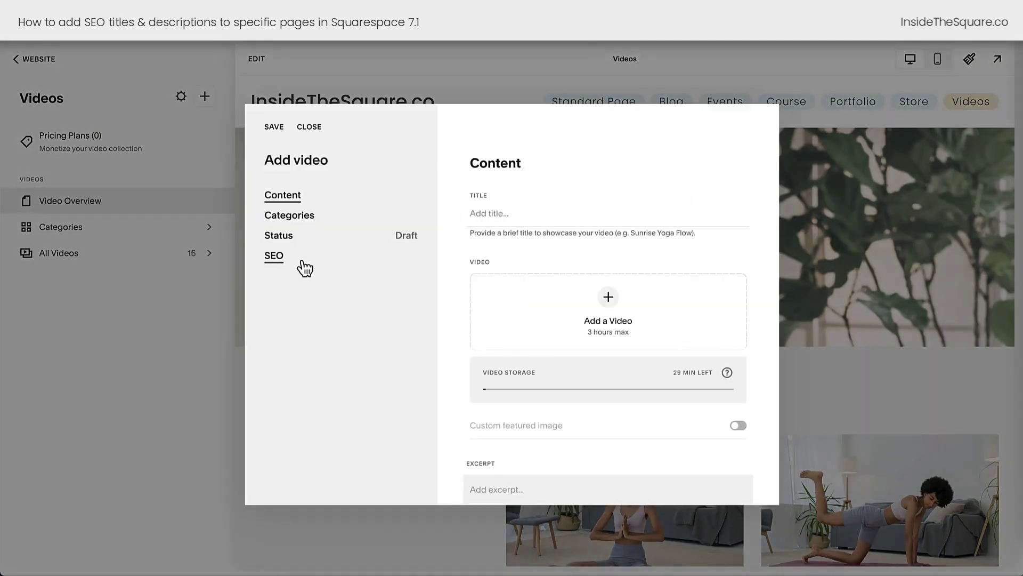
{"action": "left_click", "coordinate": [297, 261]}
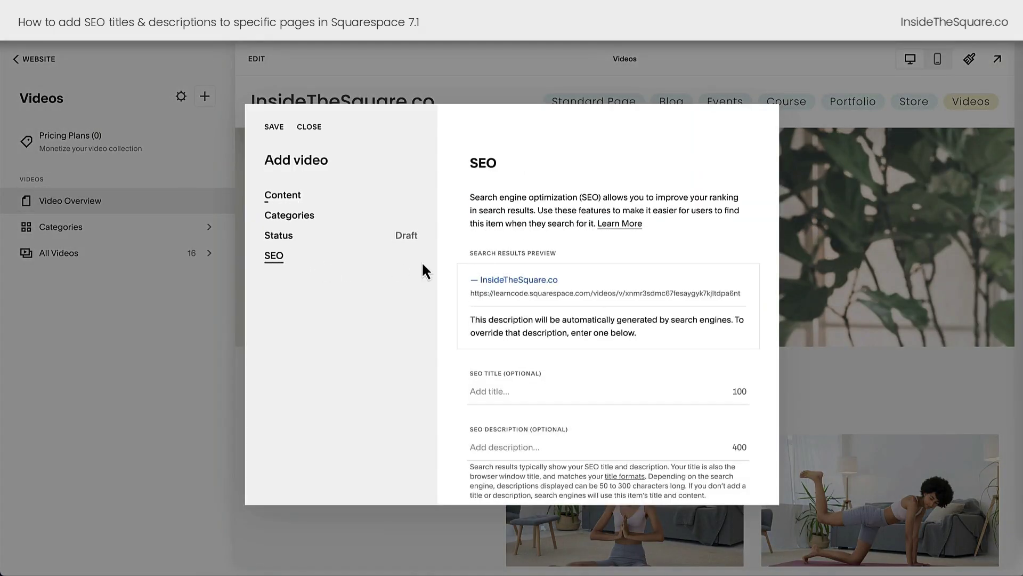
{"action": "scroll", "coordinate": [612, 361], "scroll_direction": "down", "scroll_amount": 1}
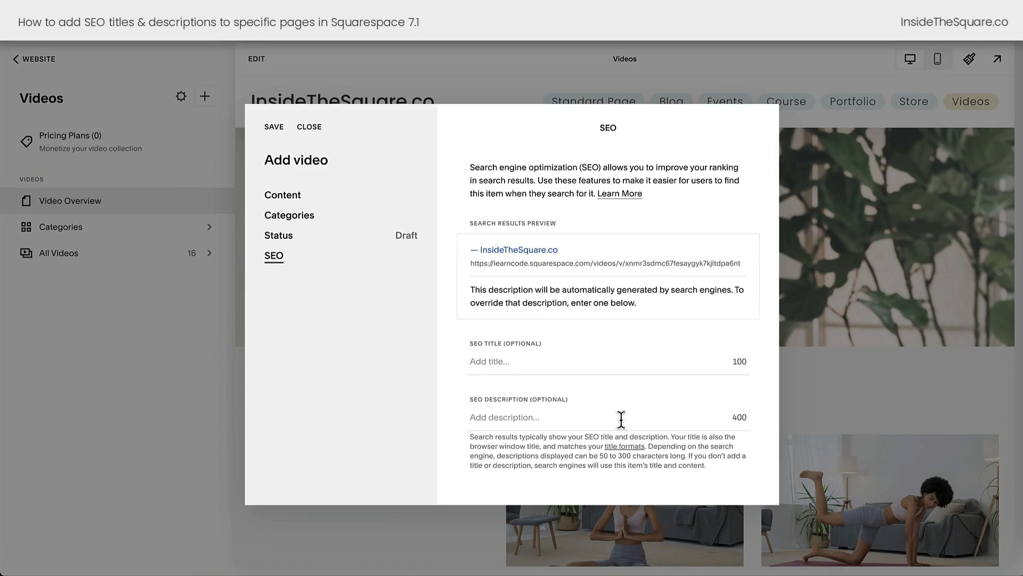
{"action": "scroll", "coordinate": [612, 289], "scroll_direction": "up", "scroll_amount": 1}
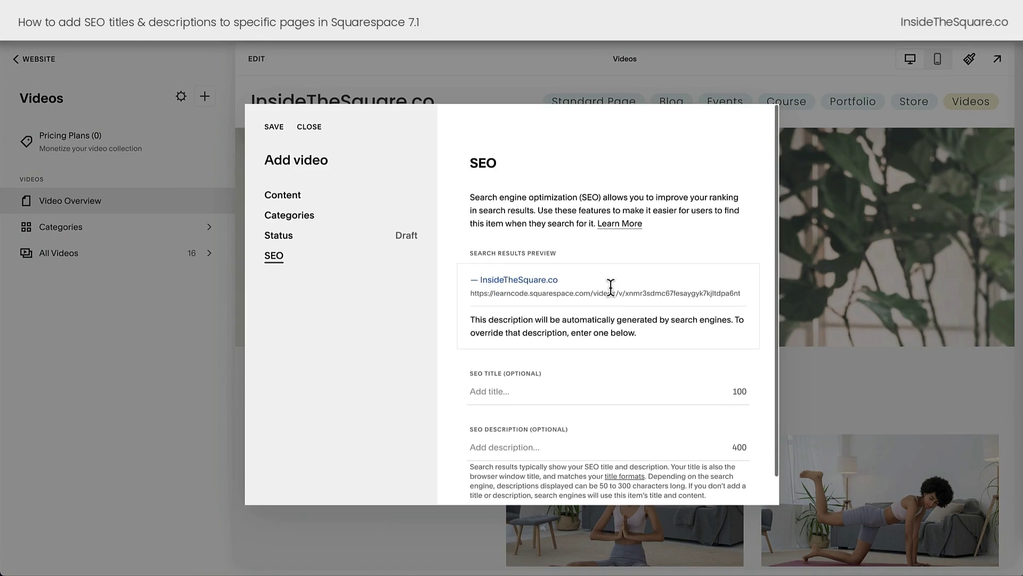
{"action": "left_click", "coordinate": [305, 127]}
{"action": "left_click", "coordinate": [285, 131]}
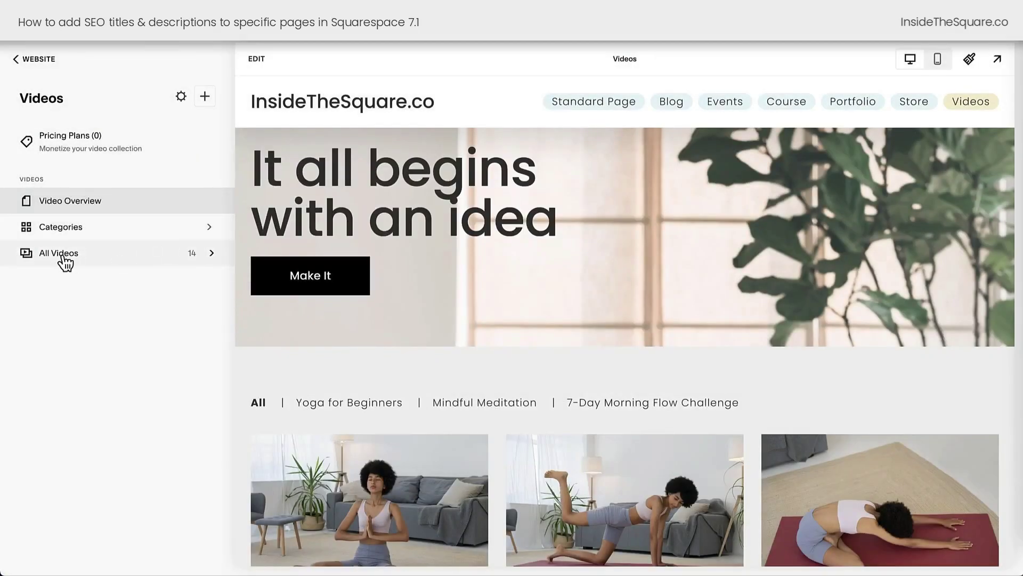
Show the Practicing Mindfulness video's SEO settings, with empty title and description.
{"action": "left_click", "coordinate": [165, 262]}
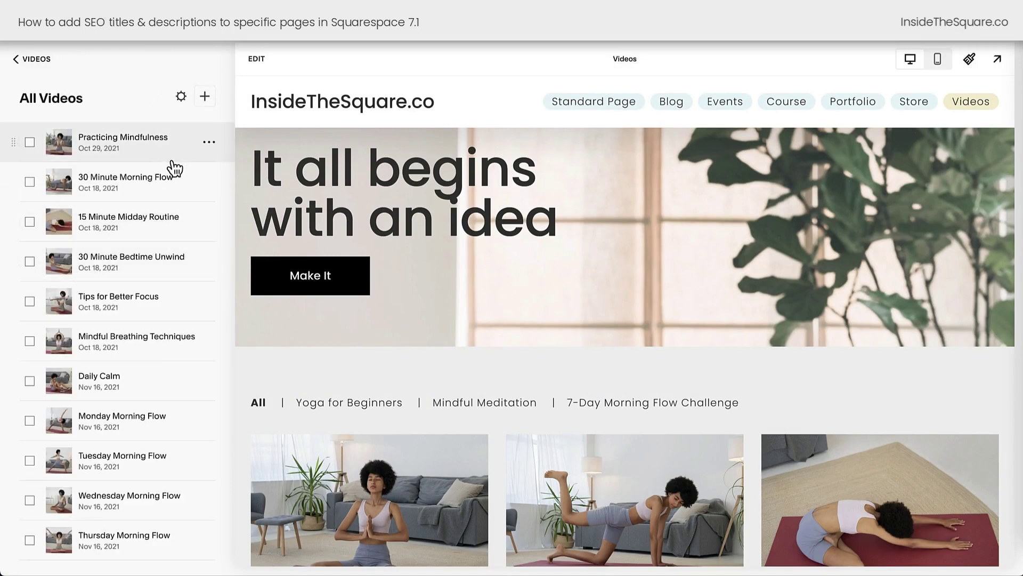
{"action": "left_click", "coordinate": [208, 142]}
{"action": "left_click", "coordinate": [207, 165]}
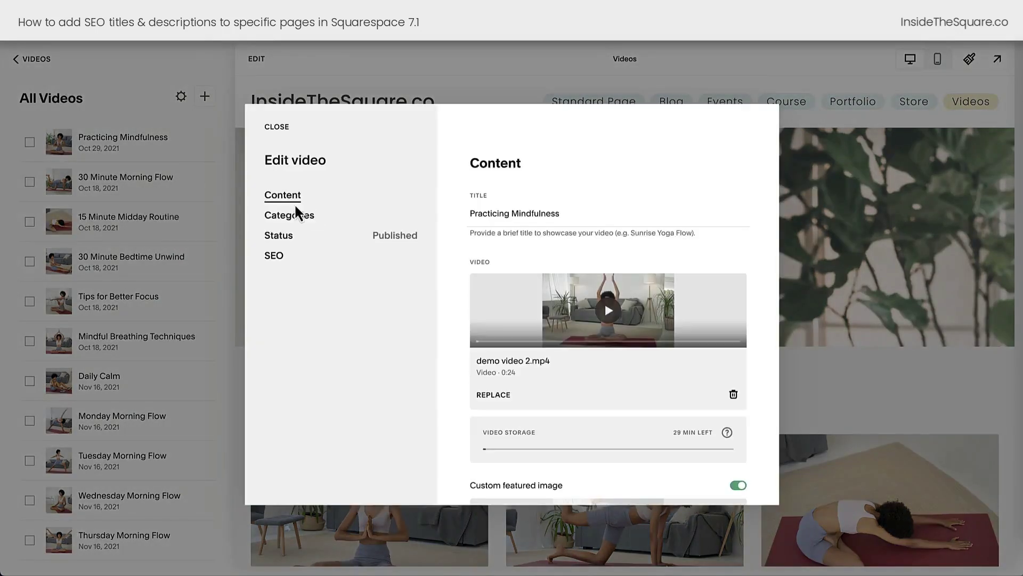
{"action": "left_click", "coordinate": [293, 265]}
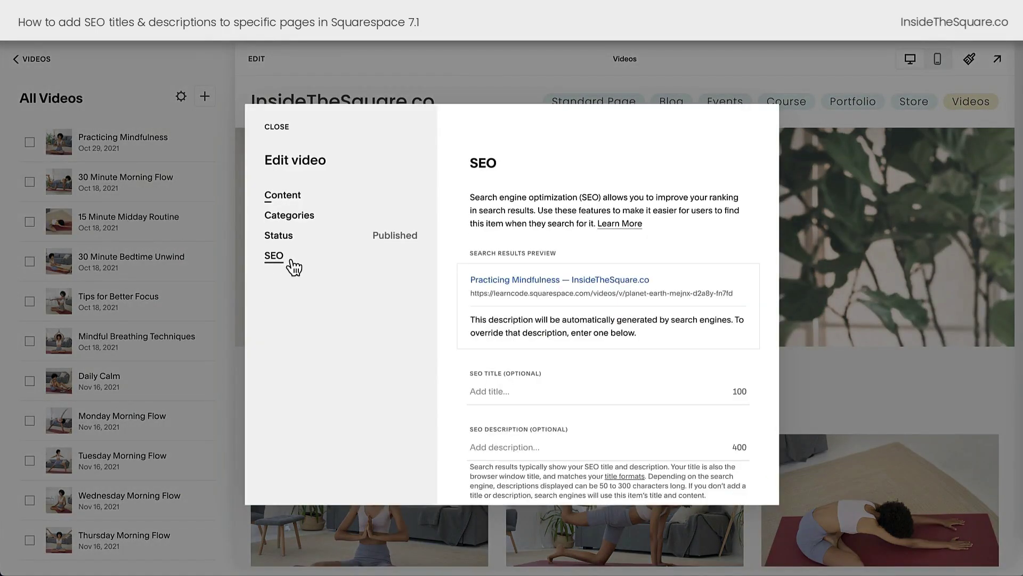
{"action": "scroll", "coordinate": [587, 214], "scroll_direction": "down", "scroll_amount": 1}
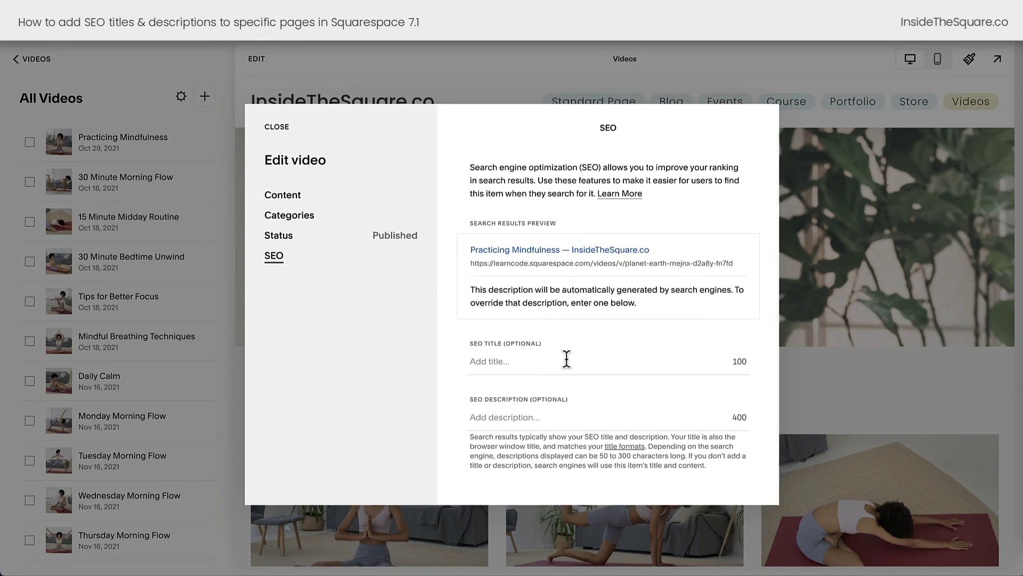